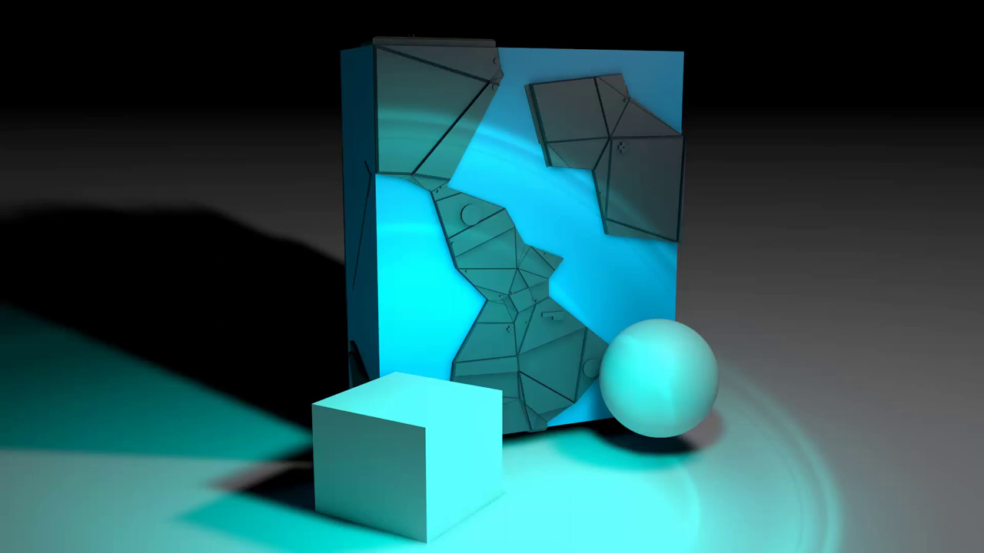
# Launch CINEMA 4D 64 Bit from the Windows 8 Start screen into an empty project.
pyautogui.press('super')
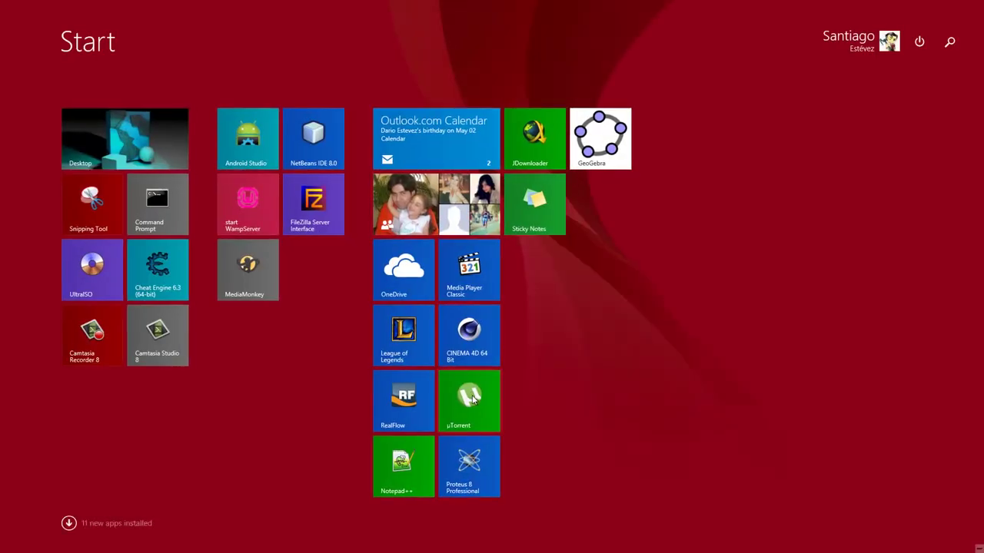
pyautogui.click(464, 335)
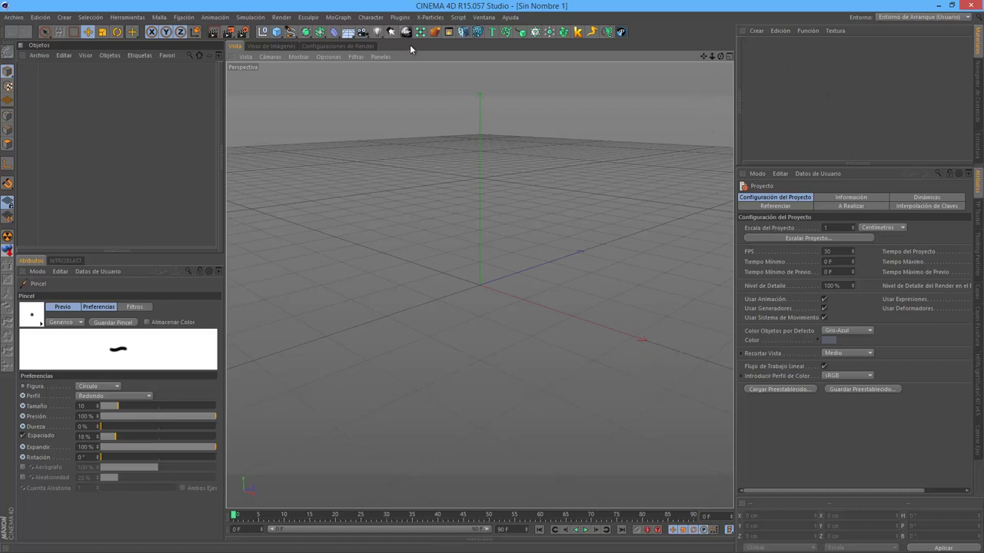
# Compare the user startup layout with Entorno de Arranque, settling on Entorno de Arranque.
pyautogui.click(936, 17)
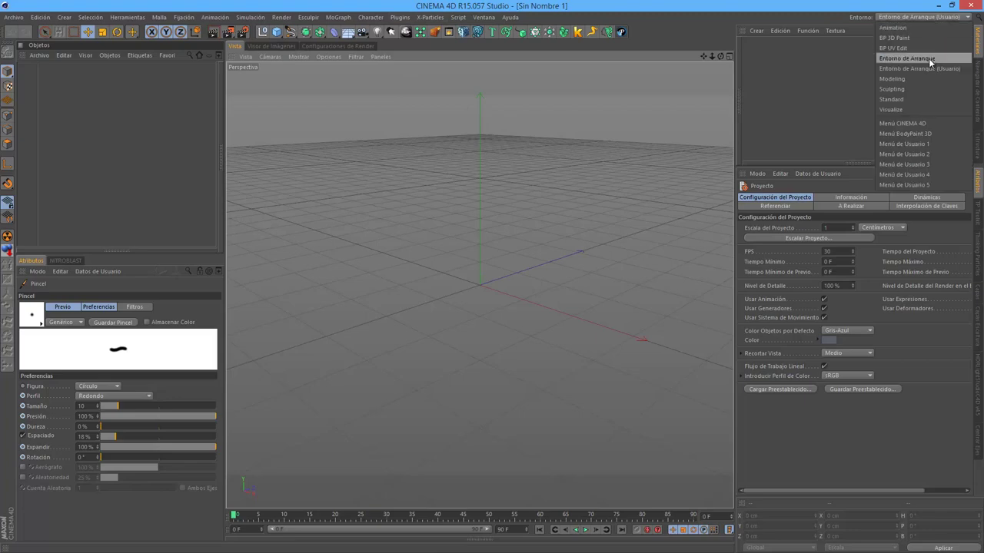
pyautogui.click(928, 59)
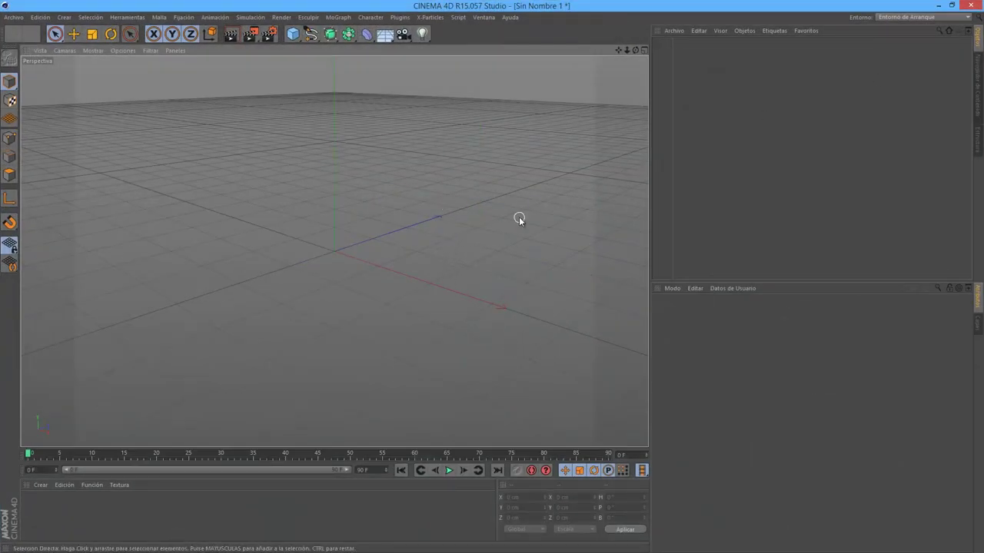
pyautogui.click(919, 17)
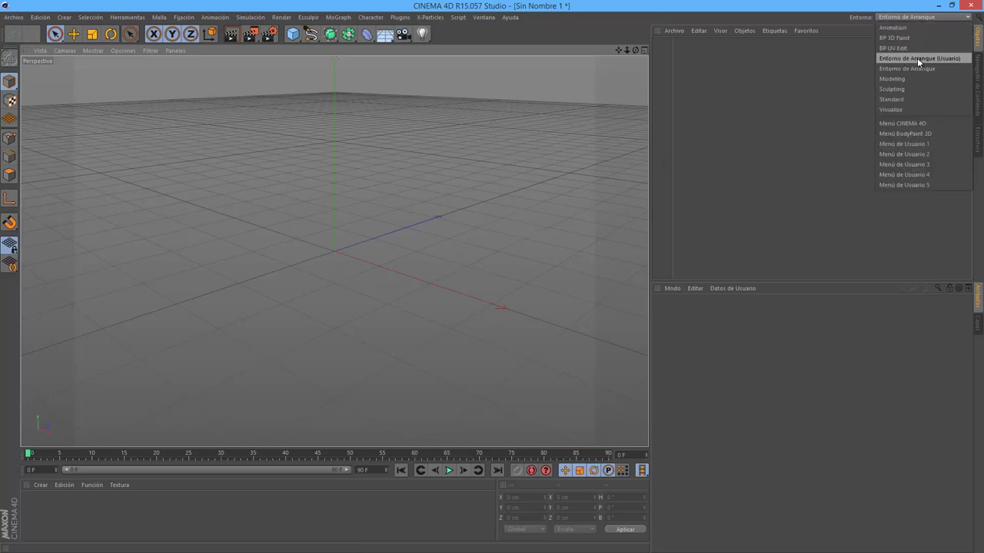
pyautogui.click(917, 58)
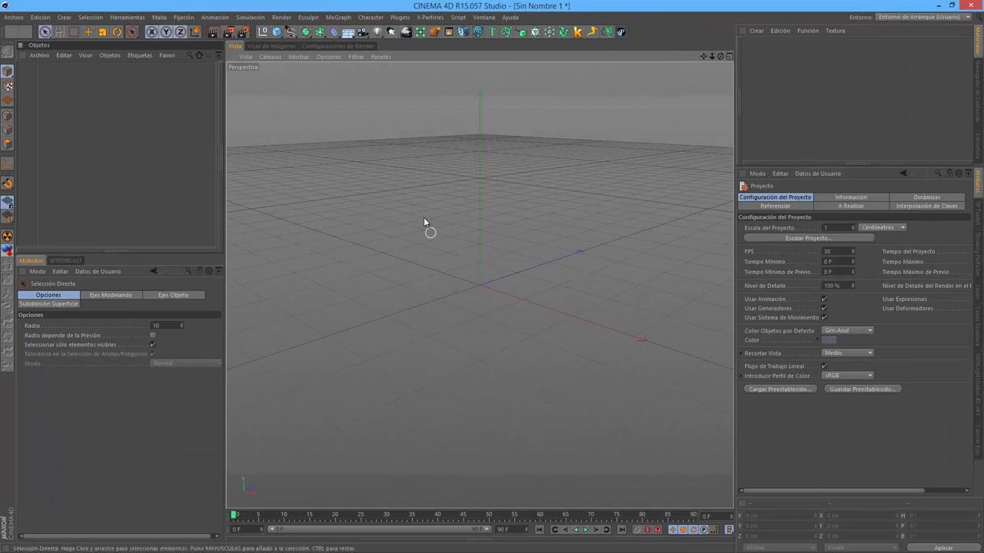
pyautogui.click(936, 17)
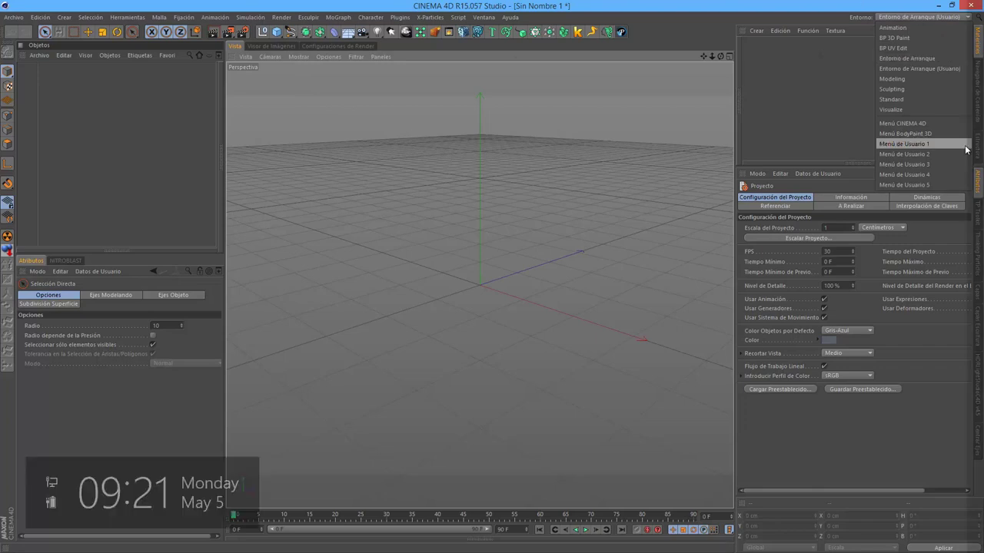
pyautogui.click(628, 202)
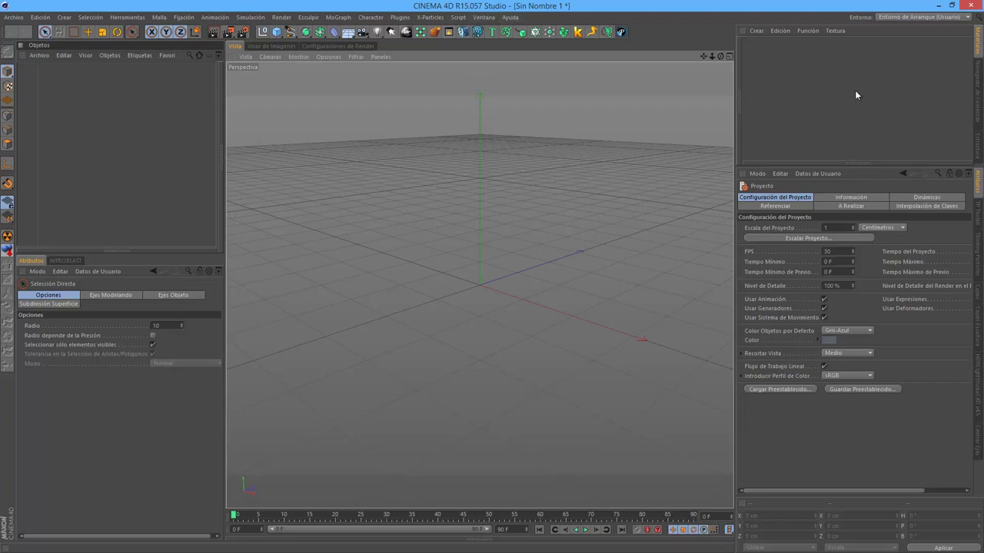
pyautogui.click(907, 18)
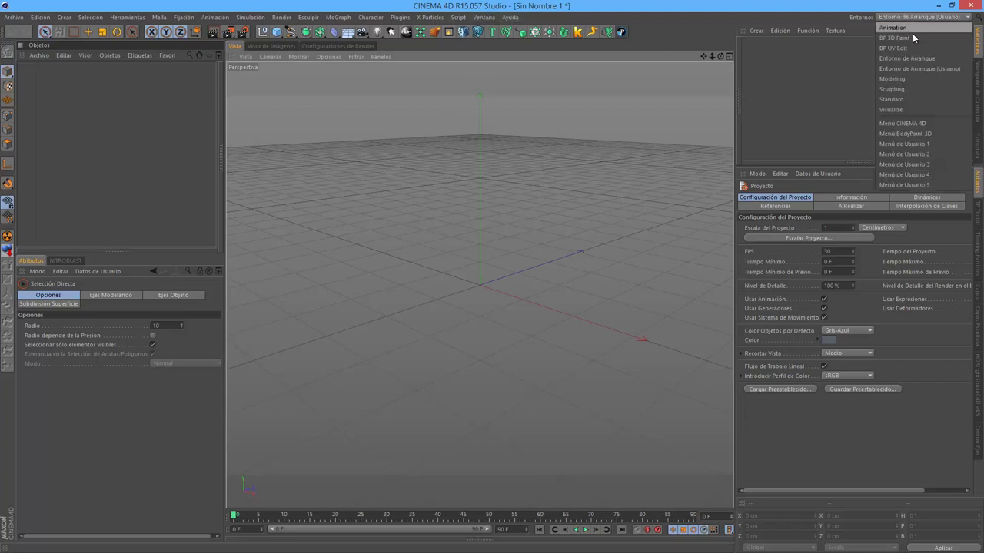
pyautogui.click(916, 58)
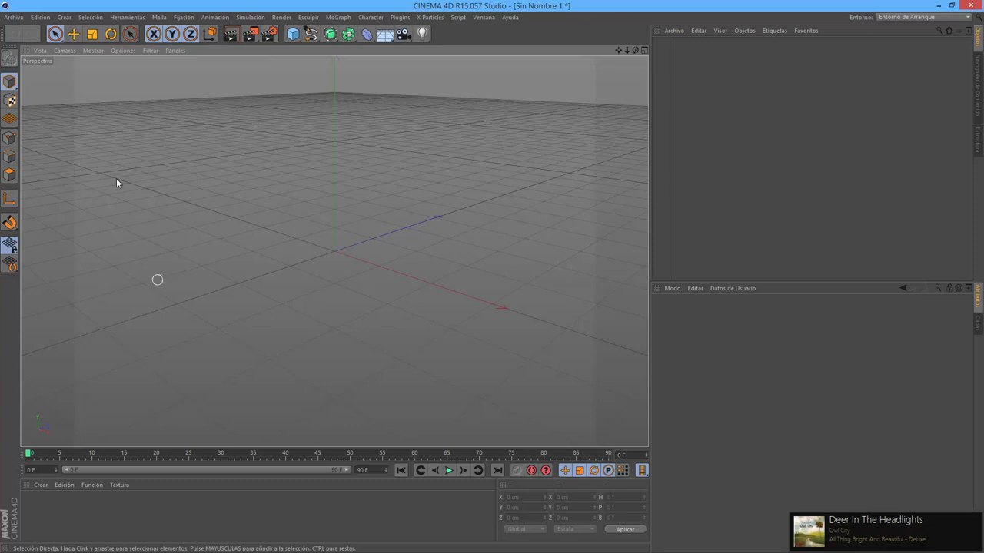
# Set render output to the Web 1920x1200 preset with a widescreen film aspect.
pyautogui.click(269, 33)
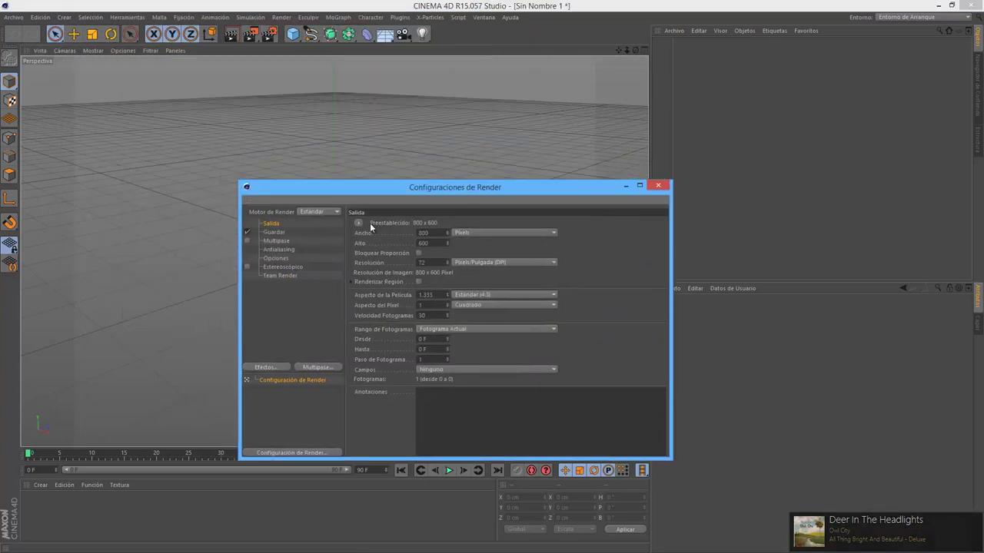
pyautogui.click(359, 223)
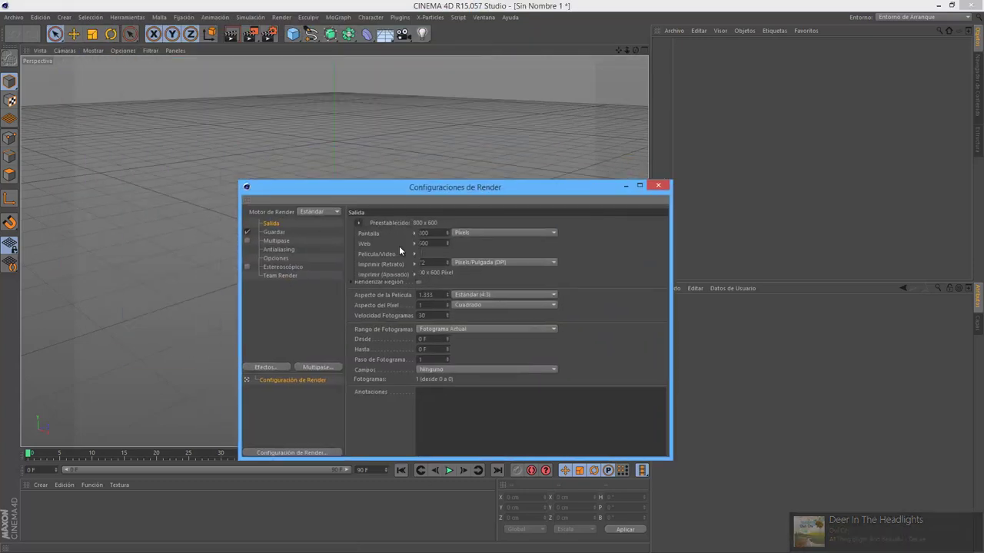
pyautogui.click(439, 336)
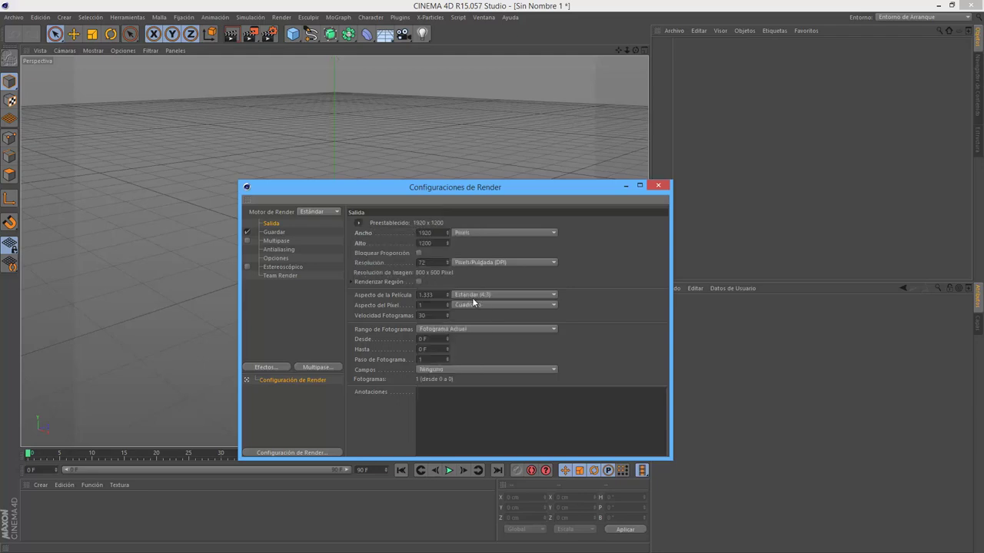
pyautogui.click(489, 261)
pyautogui.click(489, 261)
pyautogui.click(491, 294)
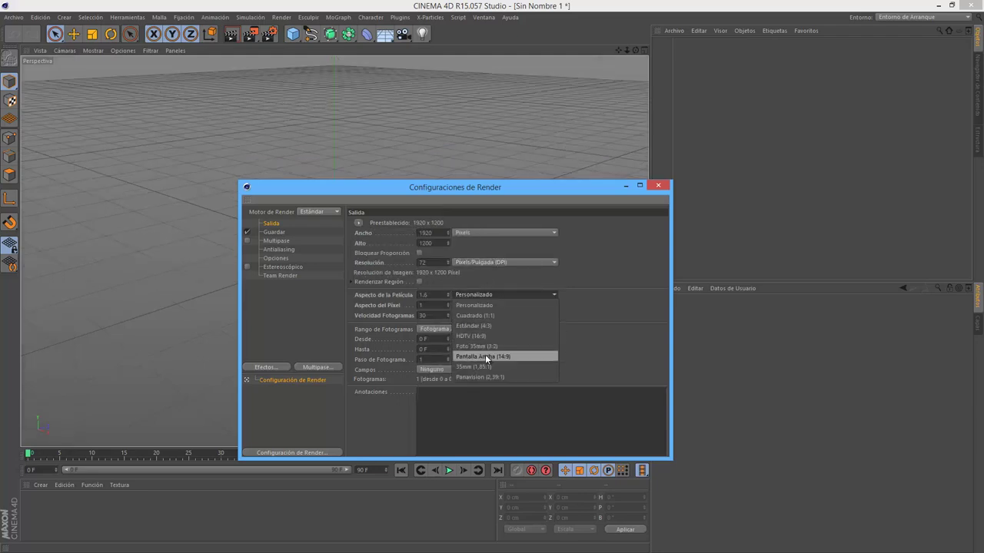
pyautogui.click(493, 336)
pyautogui.click(657, 185)
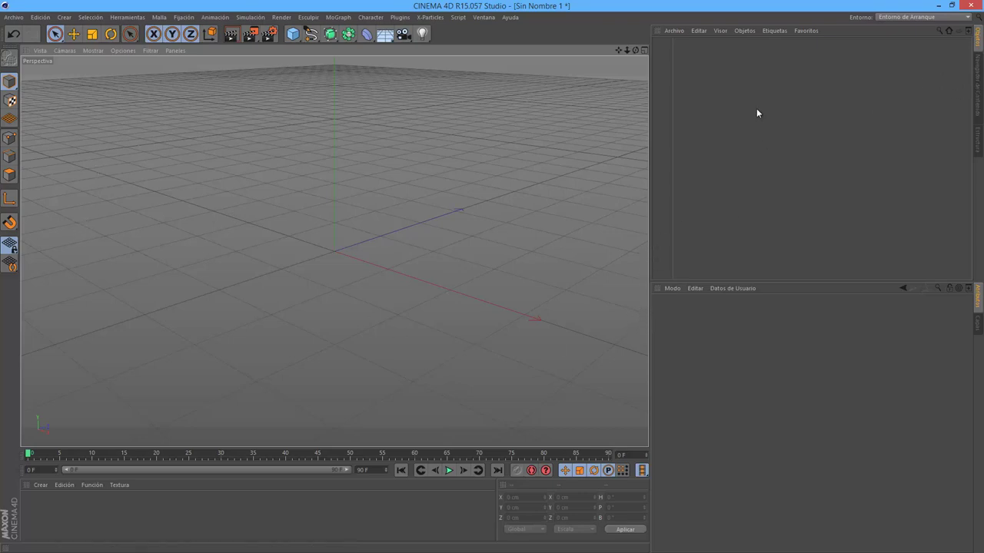
# Add a 200 cm cube, glance at Layers and Content Browser, then return to Objects.
pyautogui.click(293, 33)
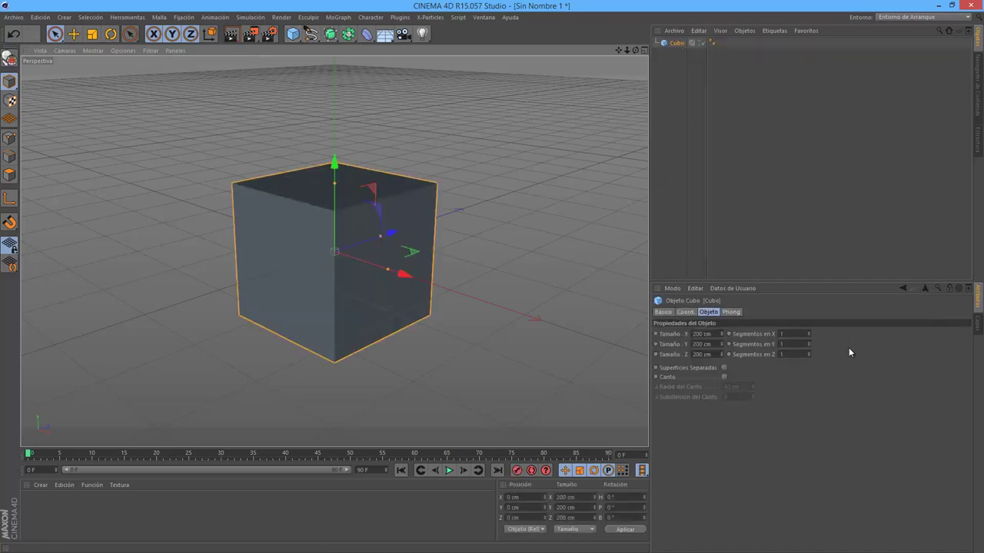
pyautogui.click(977, 326)
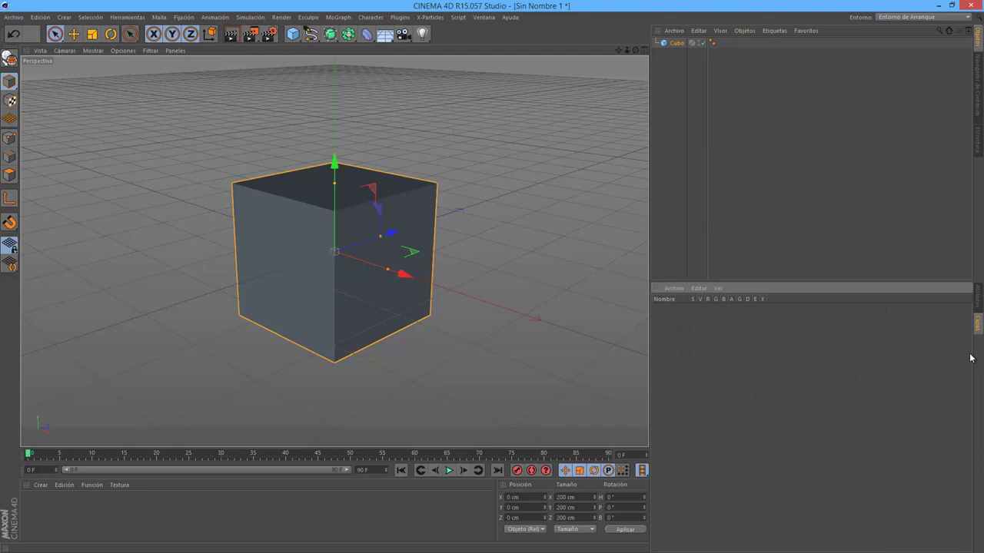
pyautogui.click(979, 305)
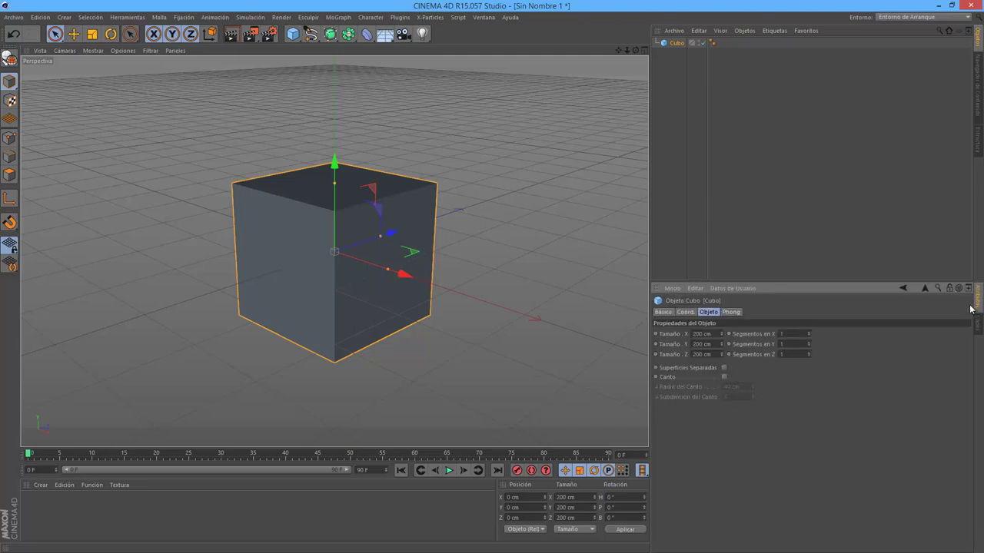
pyautogui.click(978, 98)
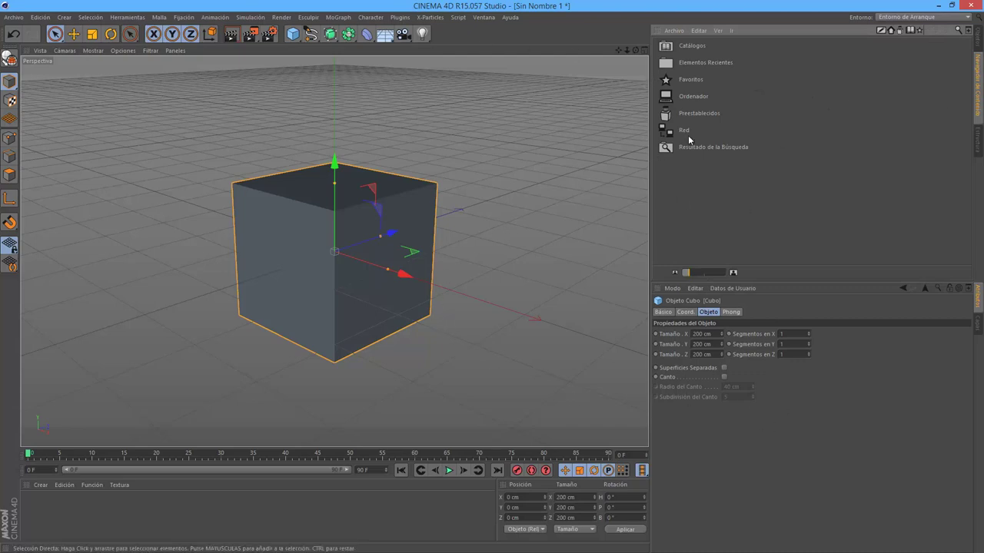
pyautogui.click(979, 49)
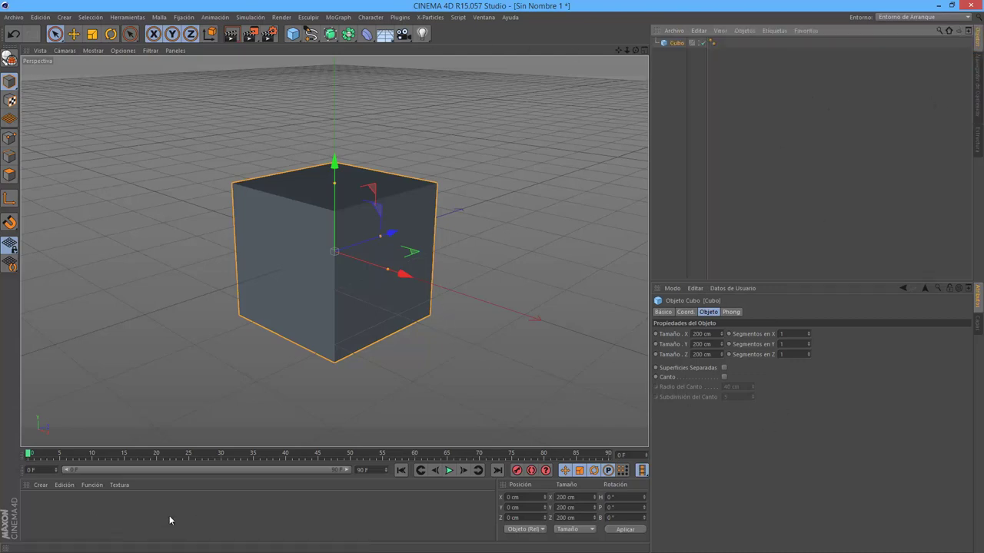
# Create three new materials: Mat, Mat.1 and Mat.2.
pyautogui.doubleClick(130, 512)
pyautogui.doubleClick(230, 516)
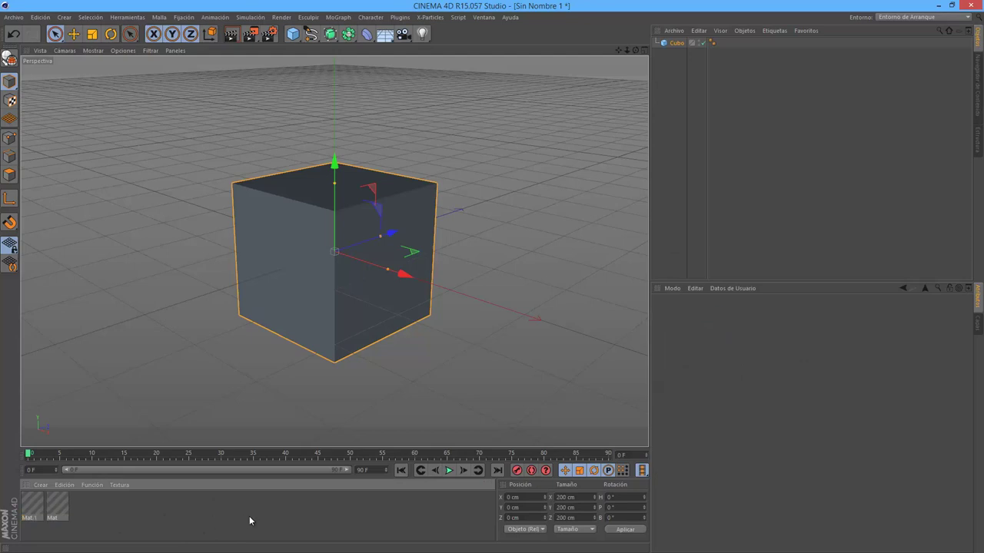
pyautogui.doubleClick(235, 518)
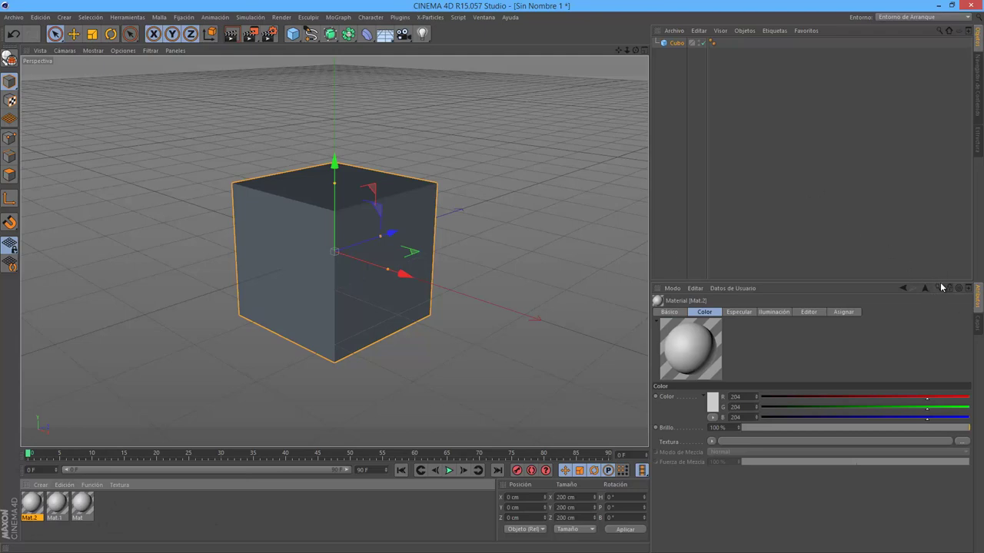
pyautogui.moveTo(934, 284); pyautogui.dragTo(934, 276)
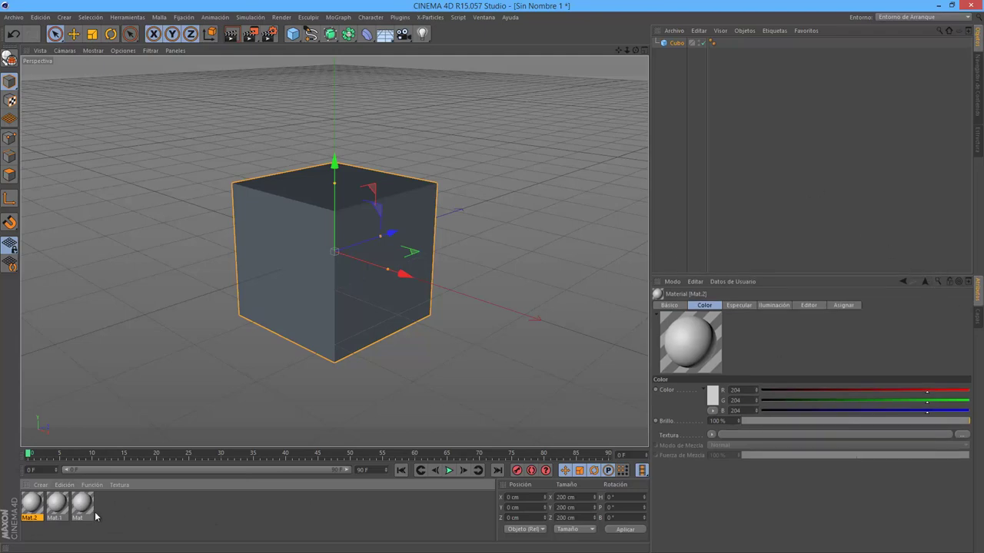
# Open Mat.2 in the Material Editor, view its Basic and Illumination settings, and close it.
pyautogui.doubleClick(34, 504)
pyautogui.moveTo(378, 89)
pyautogui.mouseDown()
pyautogui.moveTo(545, 111)
pyautogui.moveTo(517, 137)
pyautogui.mouseUp()
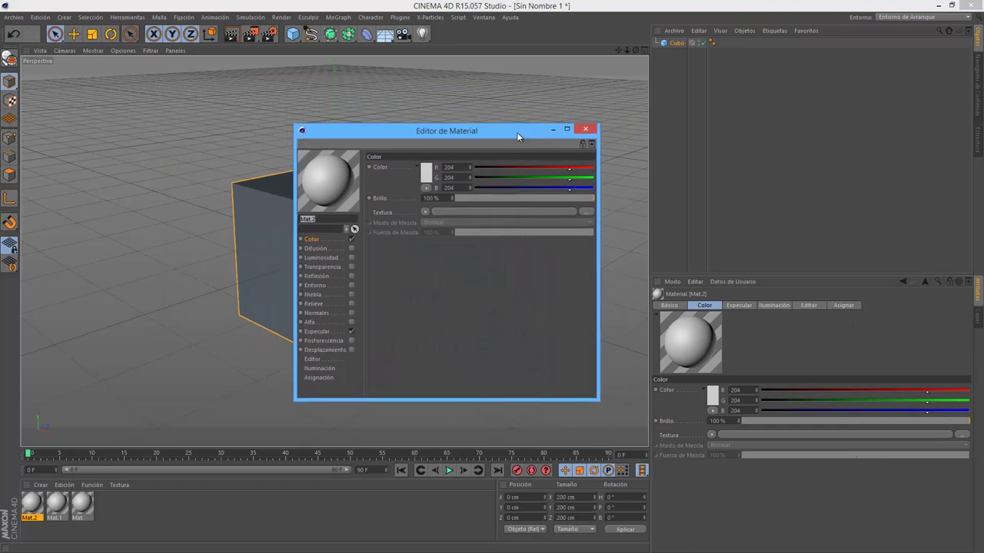
pyautogui.click(679, 308)
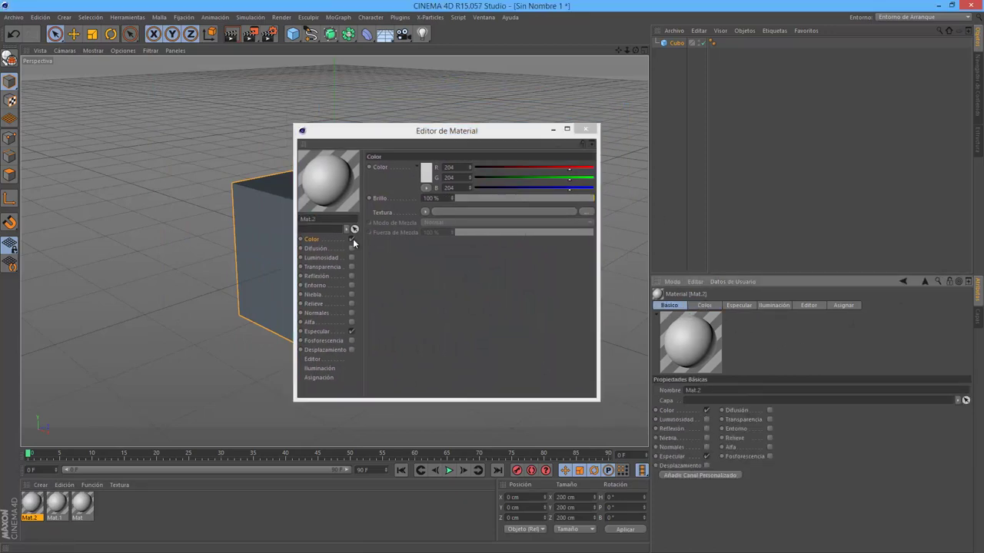
pyautogui.click(761, 305)
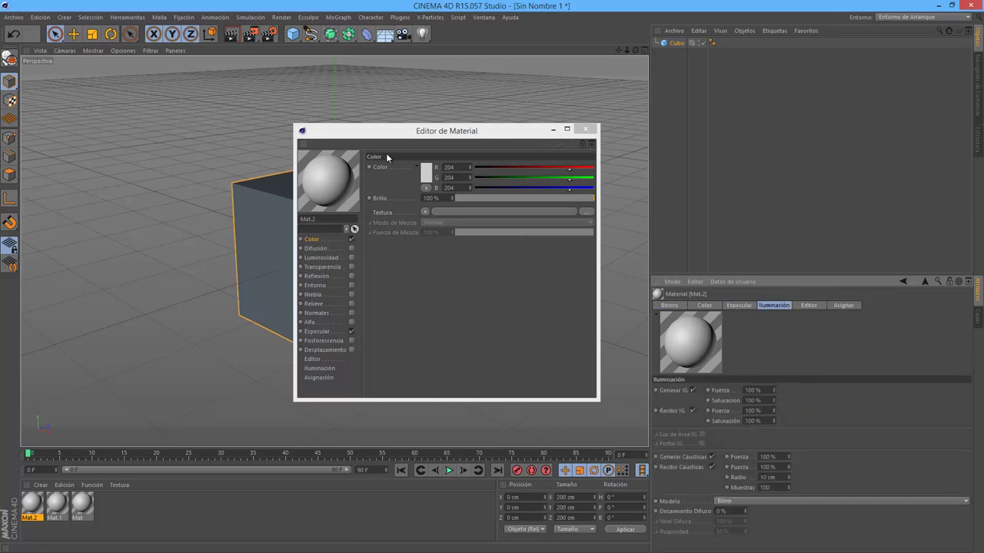
pyautogui.moveTo(431, 133); pyautogui.dragTo(420, 131)
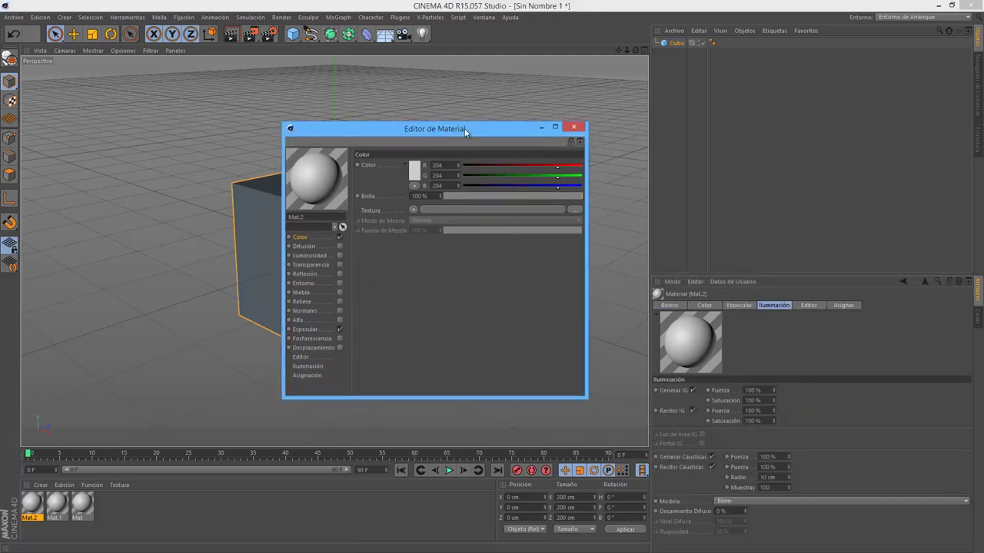
pyautogui.click(573, 126)
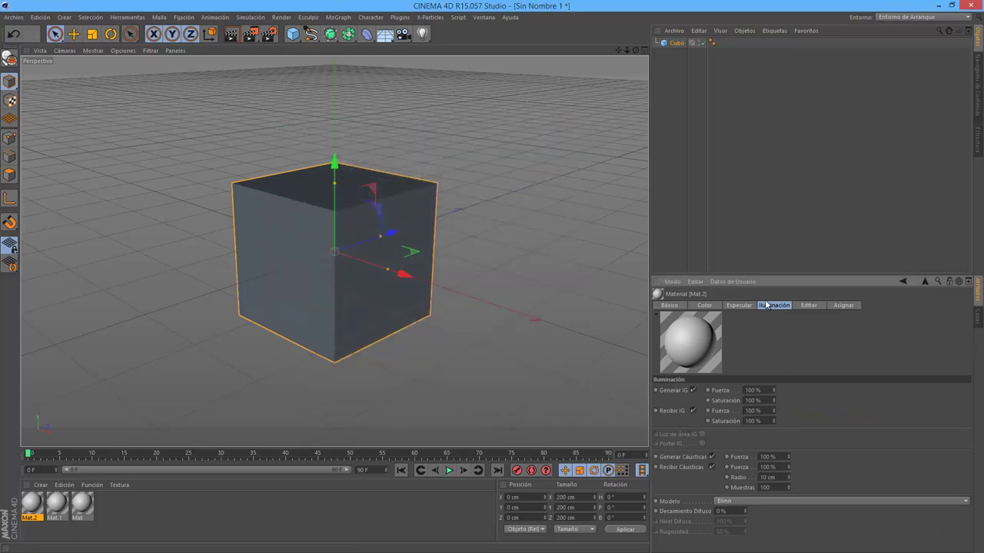
# Show Mat.2's Color settings in the Attribute Manager and enlarge the 3D viewport.
pyautogui.click(705, 306)
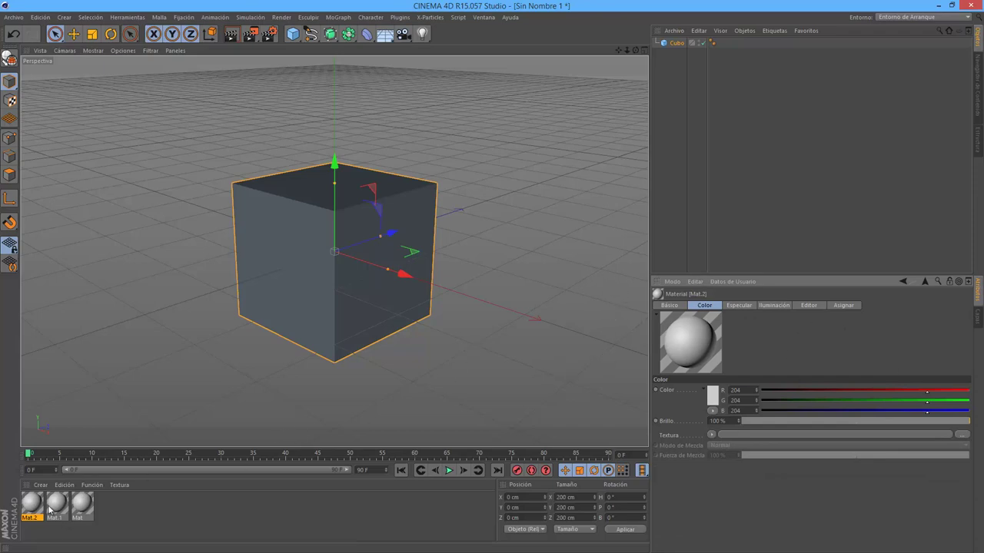
pyautogui.moveTo(345, 68); pyautogui.dragTo(760, 142)
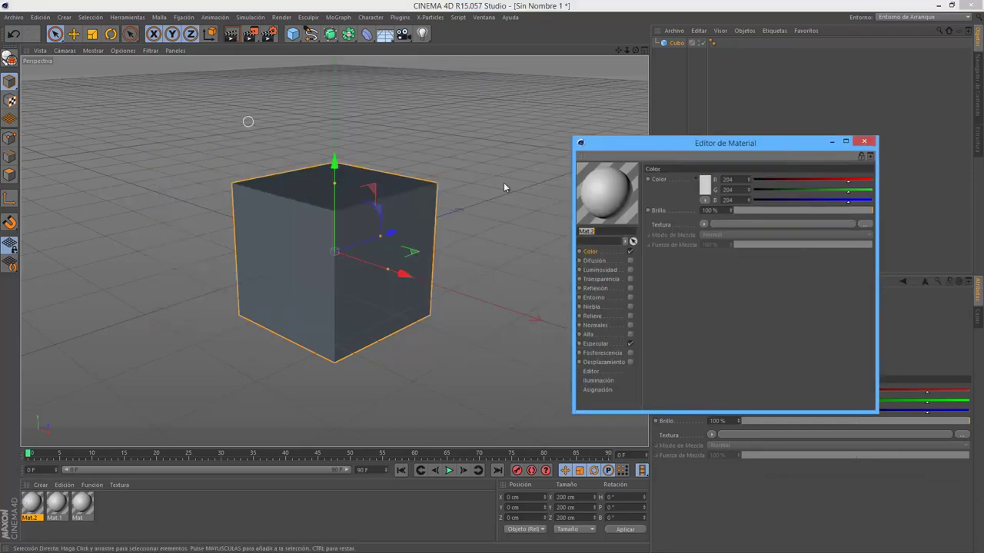
pyautogui.click(864, 141)
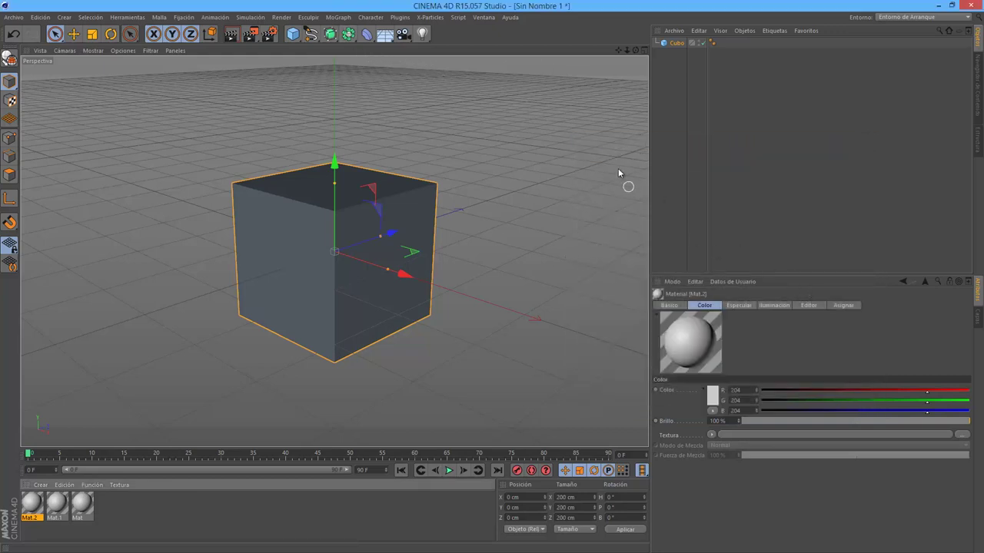
pyautogui.moveTo(659, 160); pyautogui.dragTo(664, 174)
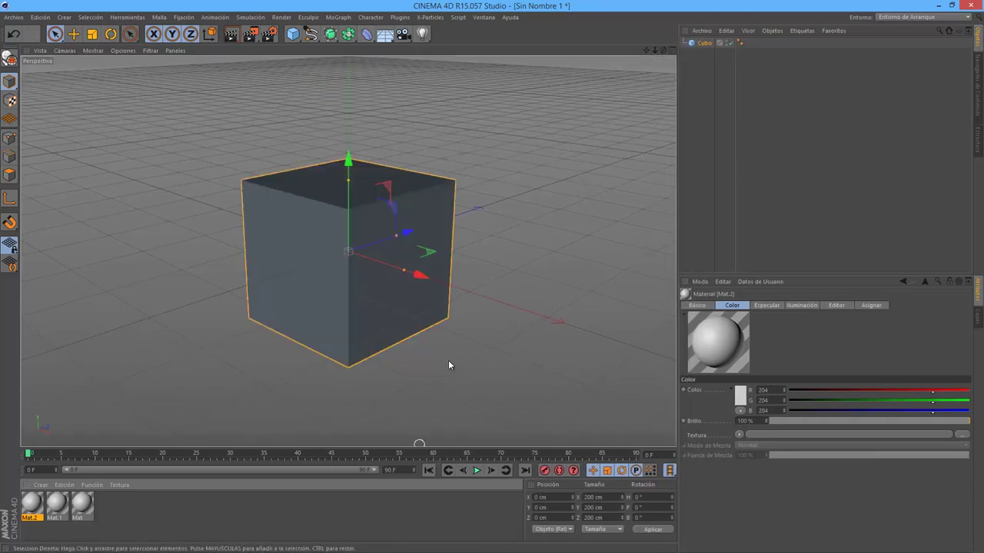
# Select the cube and lift it up along the Y axis.
pyautogui.moveTo(455, 253)
pyautogui.keyDown('alt'); pyautogui.mouseDown()
pyautogui.moveTo(394, 271)
pyautogui.moveTo(390, 259)
pyautogui.mouseUp(); pyautogui.keyUp('alt')
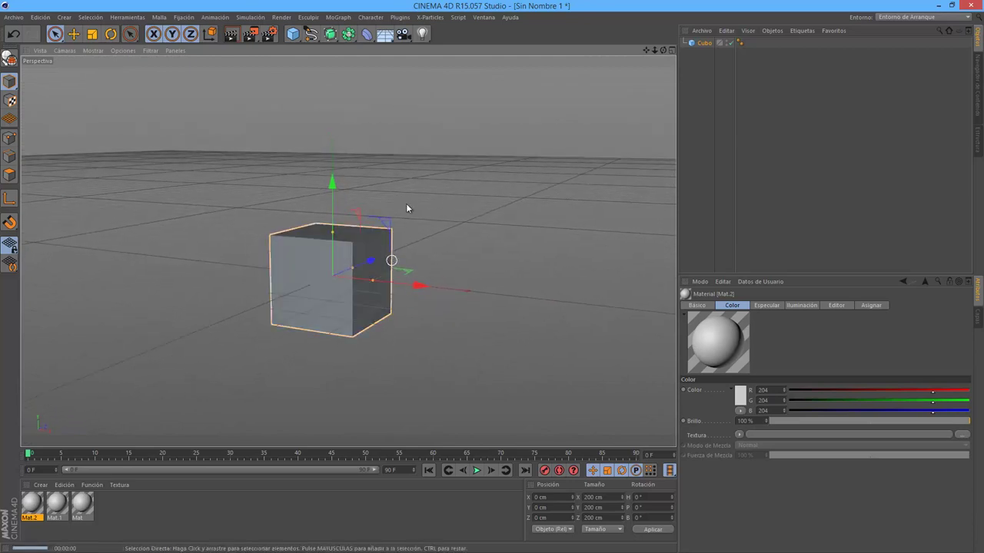
pyautogui.hotkey('ctrl', 'r')
pyautogui.click(343, 200)
pyautogui.moveTo(332, 185); pyautogui.dragTo(345, 85)
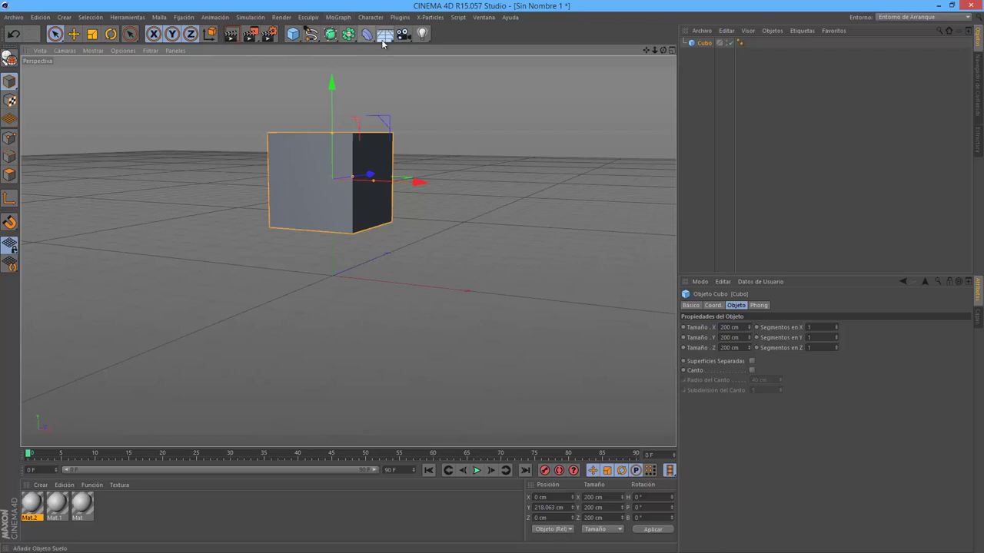
# Add a Suelo floor object and lower the cube back toward it.
pyautogui.click(384, 34)
pyautogui.click(425, 50)
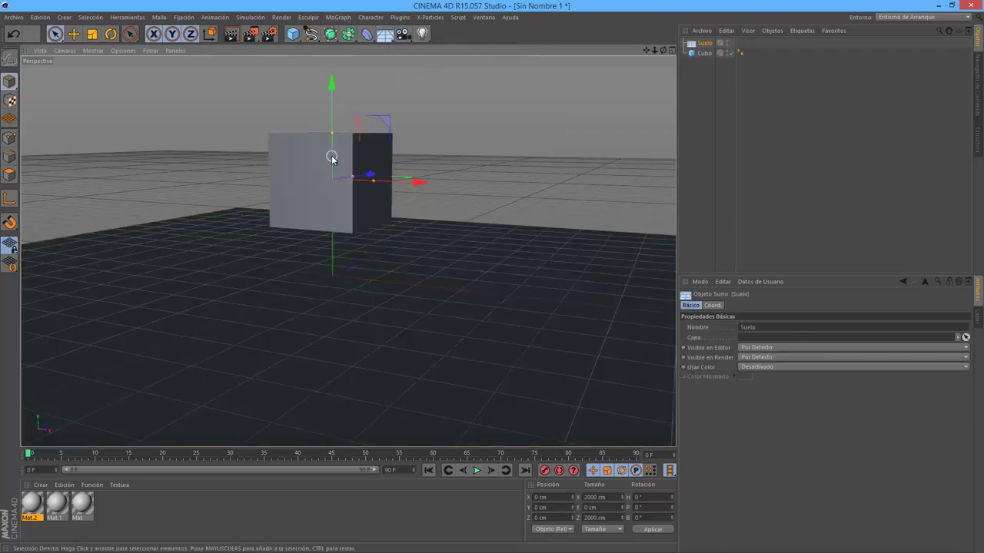
pyautogui.moveTo(331, 83); pyautogui.dragTo(338, 138)
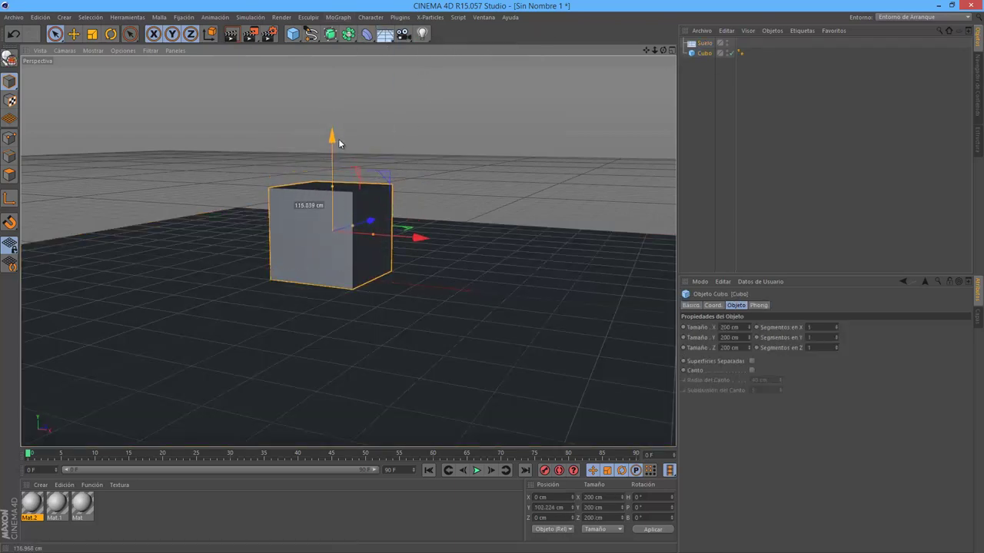
pyautogui.keyDown('alt'); pyautogui.moveTo(432, 319); pyautogui.dragTo(450, 287); pyautogui.keyUp('alt')
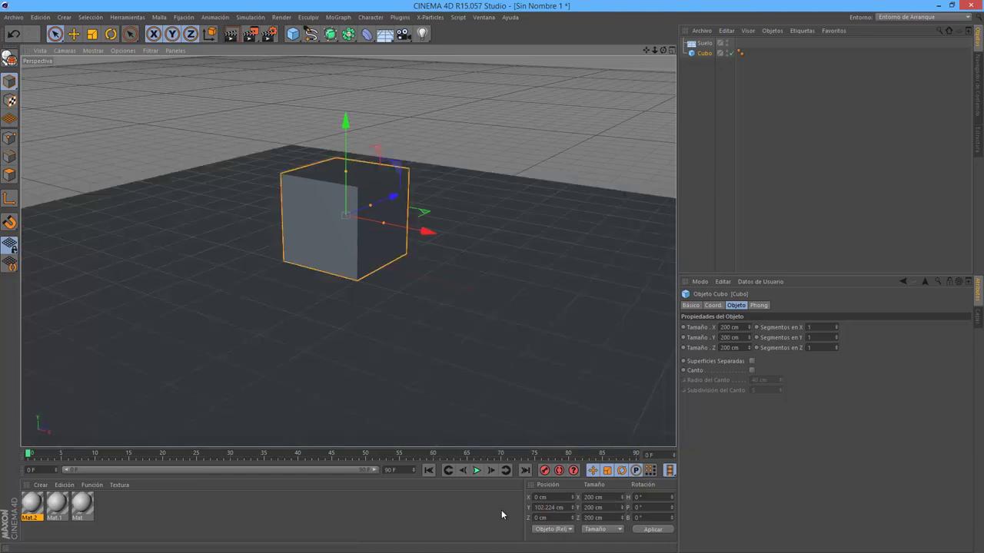
# Test an 11° pitch and a free rotation on the cube, then undo and deselect.
pyautogui.click(500, 508)
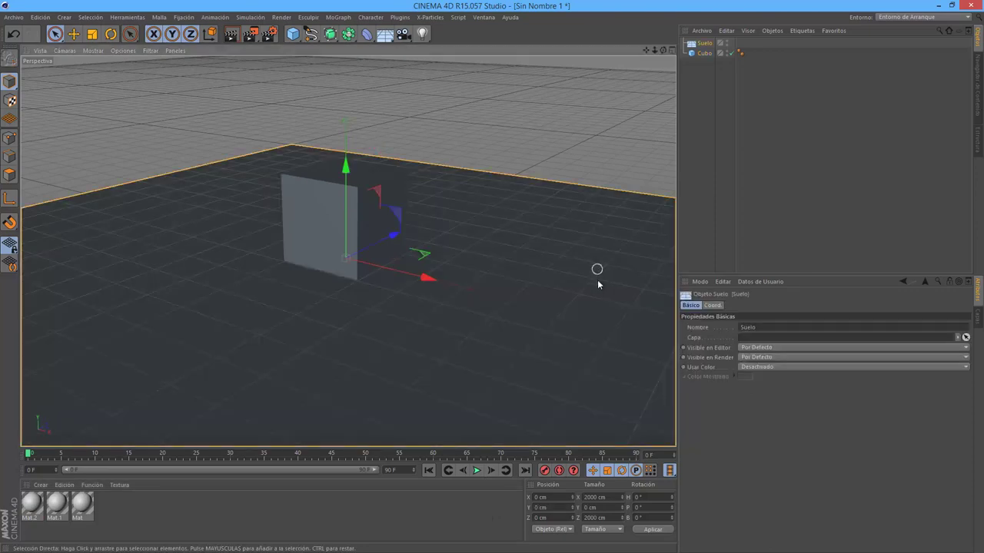
pyautogui.click(592, 80)
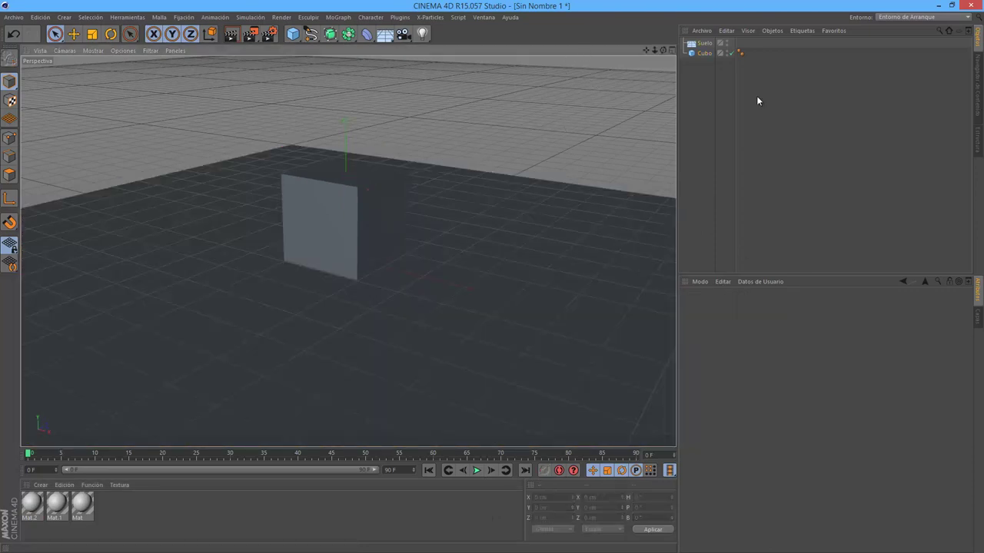
pyautogui.click(703, 53)
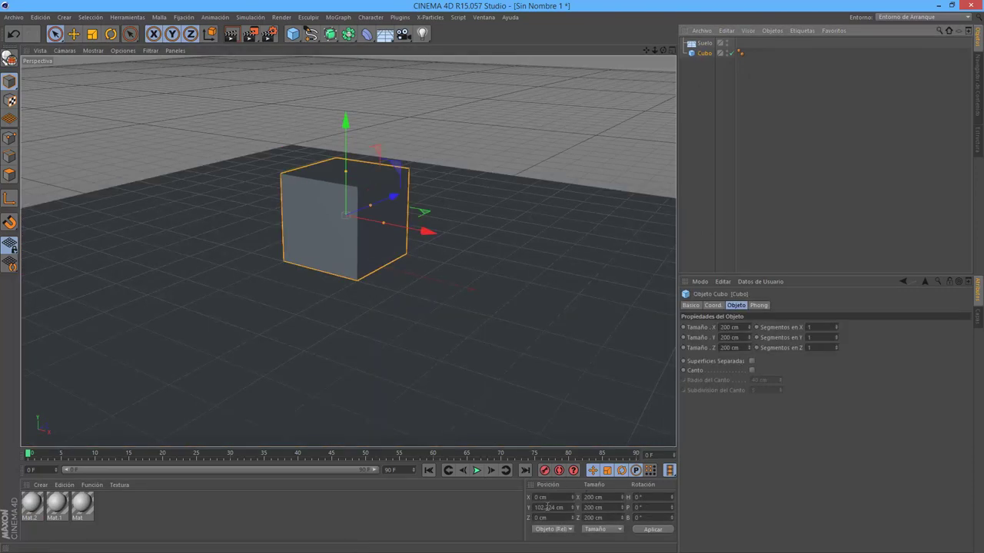
pyautogui.click(649, 508)
pyautogui.write('11')
pyautogui.click(652, 529)
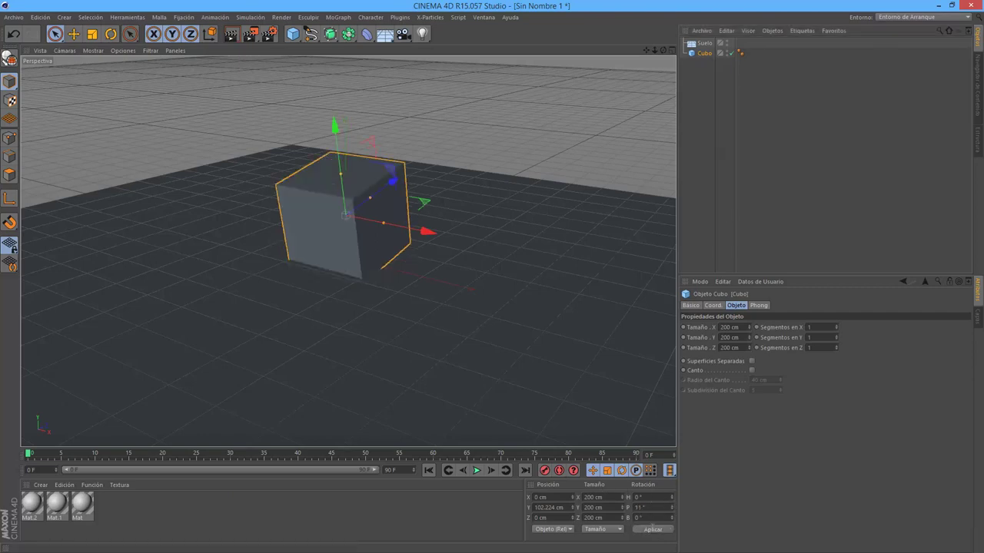
pyautogui.press('r')
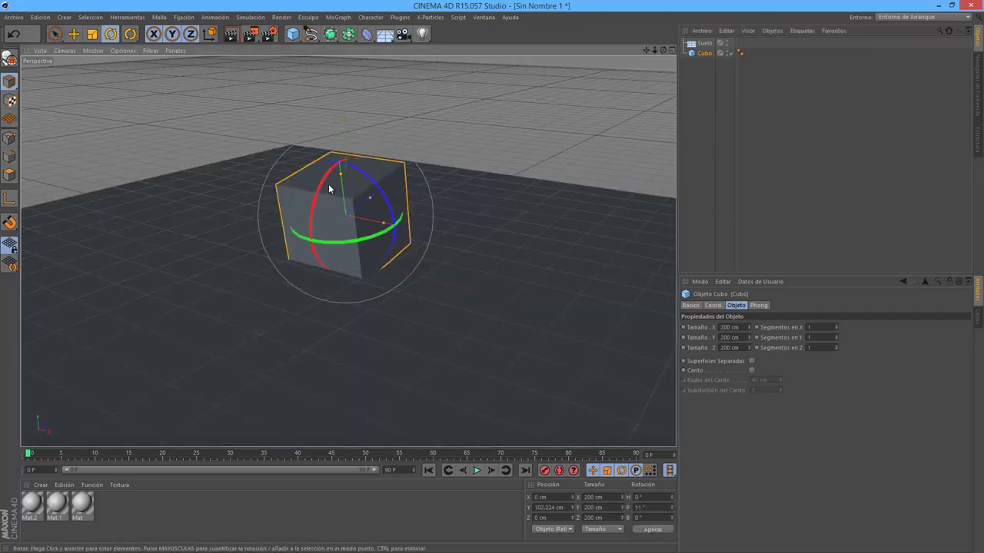
pyautogui.moveTo(330, 187)
pyautogui.mouseDown()
pyautogui.moveTo(424, 195)
pyautogui.moveTo(350, 174)
pyautogui.moveTo(374, 172)
pyautogui.mouseUp()
pyautogui.hotkey('ctrl', 'z')
pyautogui.hotkey('ctrl', 'z')
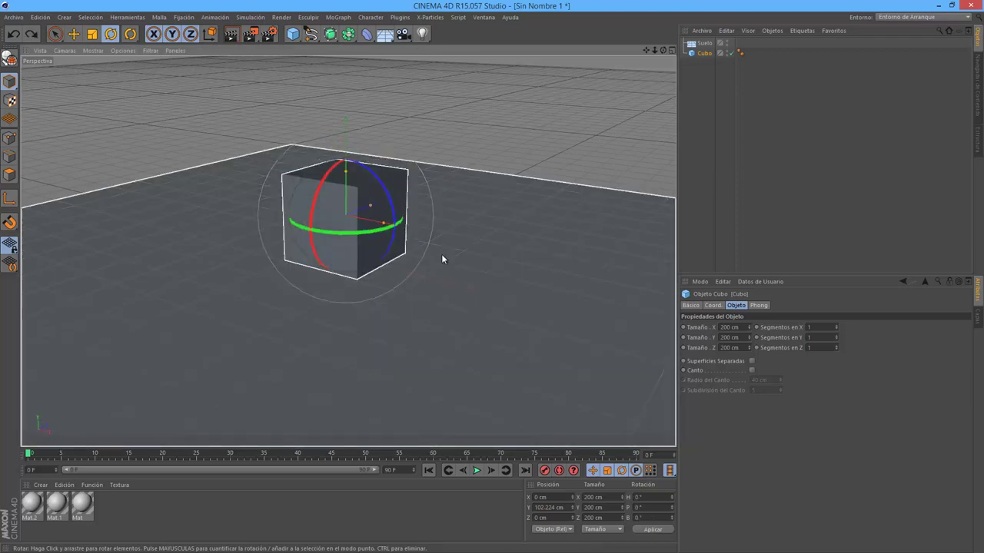
pyautogui.click(792, 157)
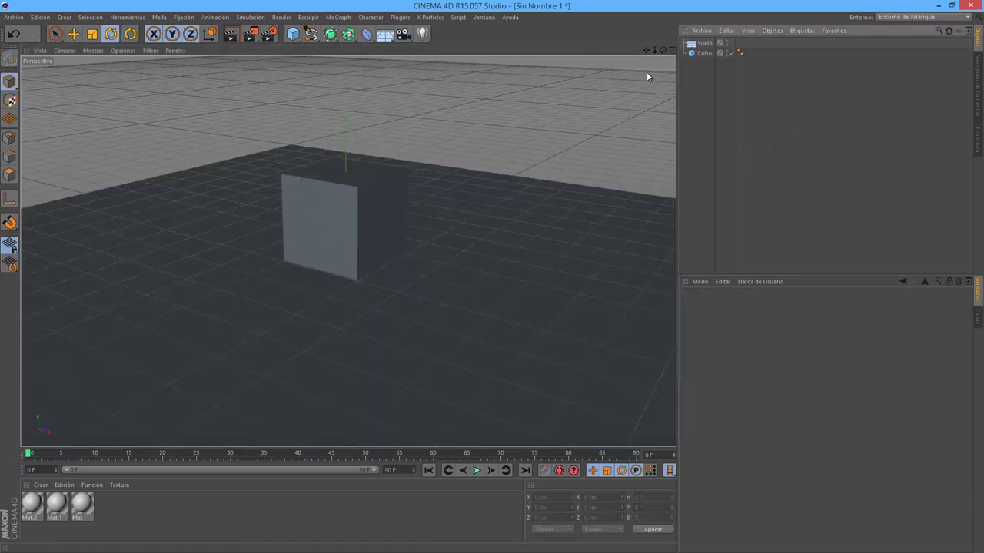
pyautogui.click(958, 19)
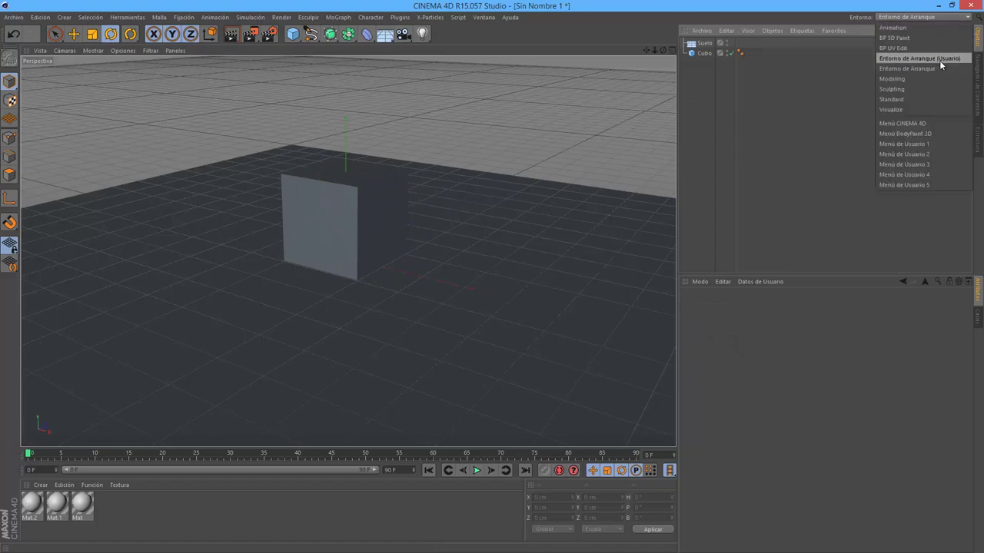
pyautogui.click(940, 57)
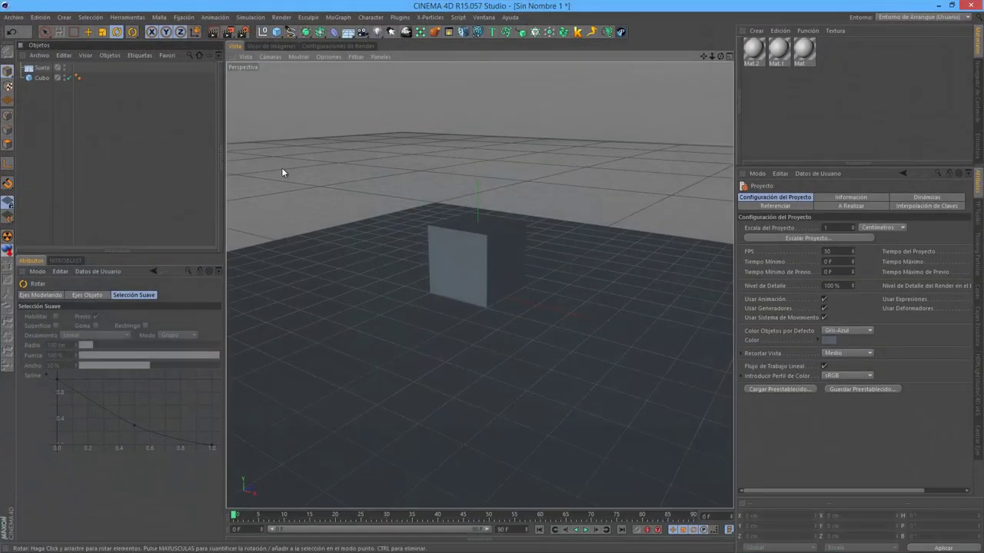
pyautogui.click(400, 17)
pyautogui.click(636, 62)
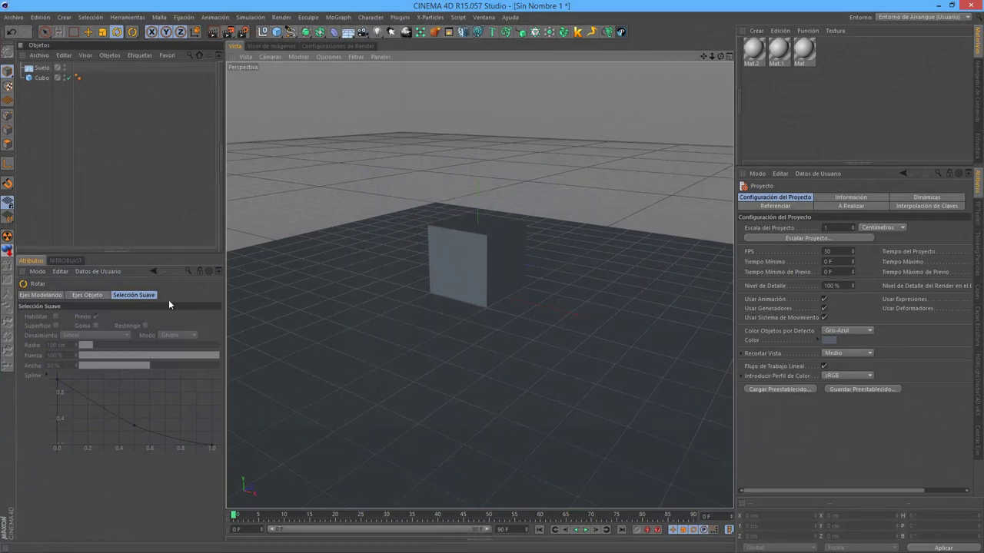
pyautogui.click(978, 219)
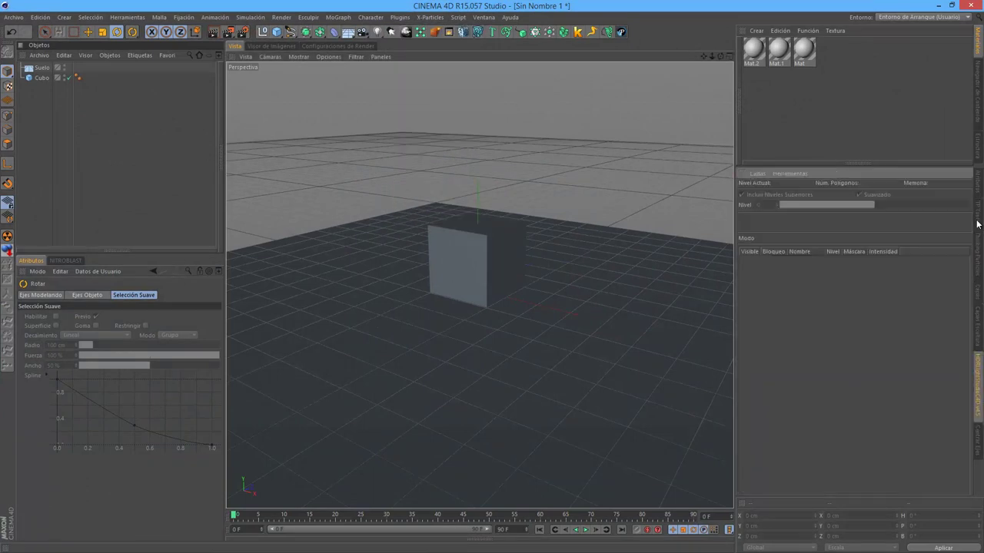
pyautogui.click(982, 187)
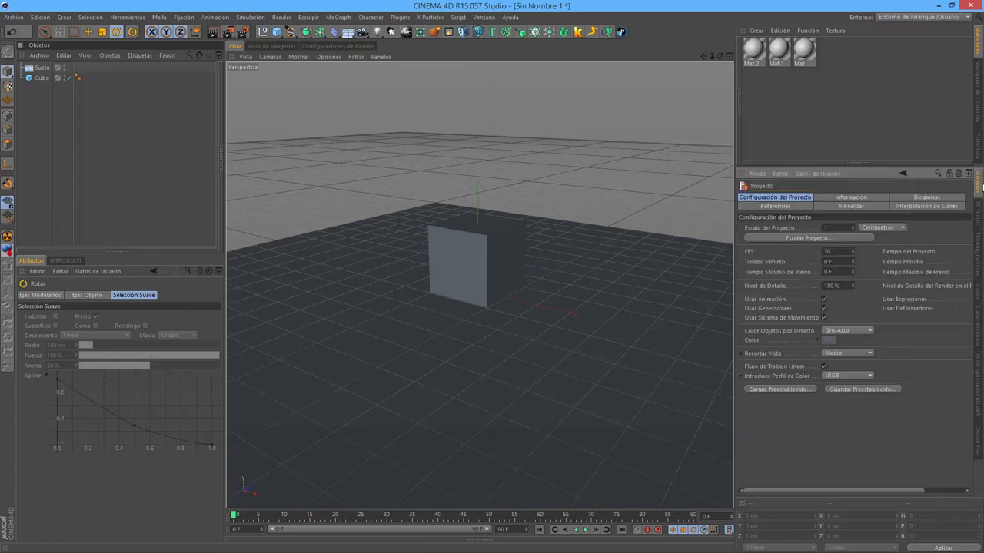
pyautogui.click(980, 117)
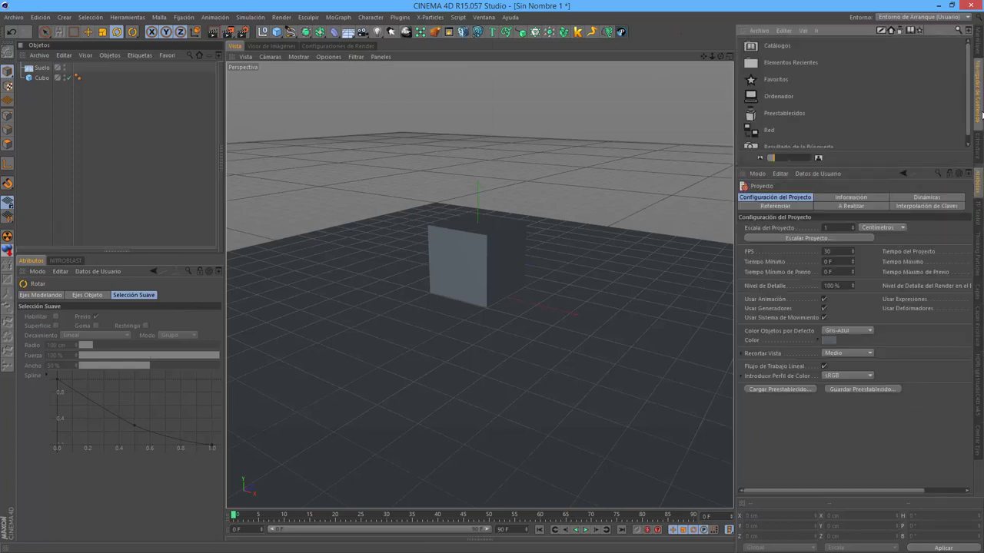
pyautogui.click(272, 46)
pyautogui.click(310, 44)
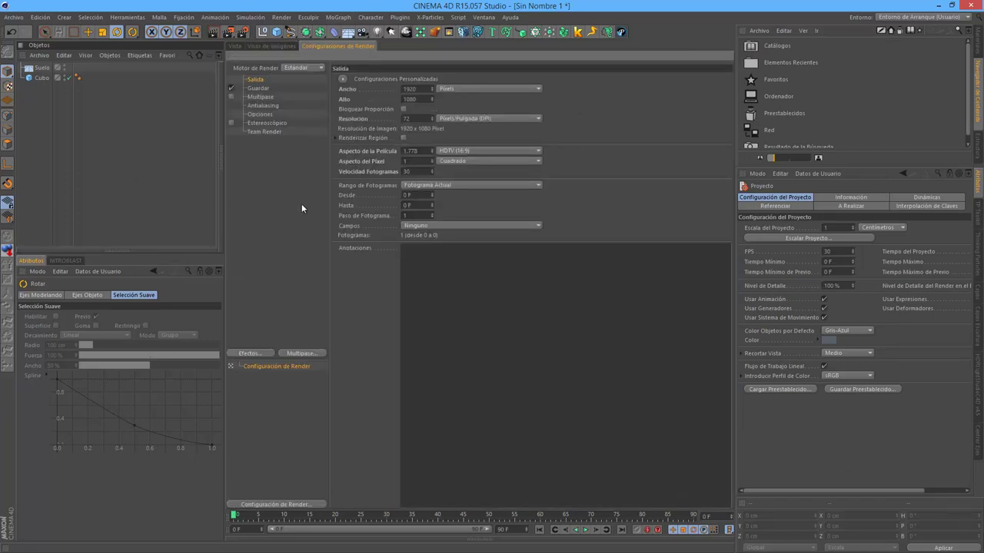
pyautogui.click(929, 17)
pyautogui.click(908, 67)
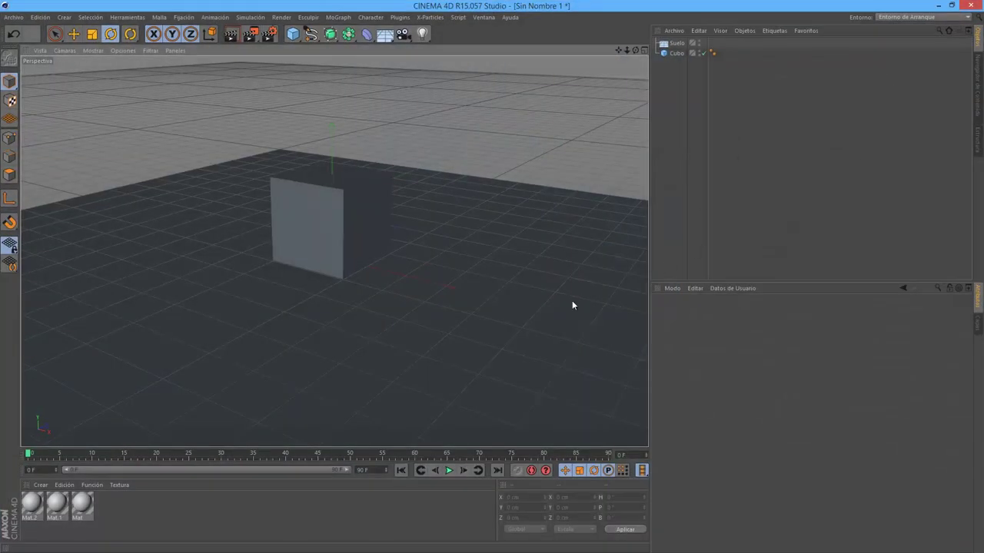
# Open Customize Commands, enlarge it, and add Conectar+Eliminar to the custom palette.
pyautogui.click(484, 17)
pyautogui.click(641, 34)
pyautogui.moveTo(807, 127)
pyautogui.mouseDown()
pyautogui.moveTo(436, 66)
pyautogui.moveTo(469, 91)
pyautogui.mouseUp()
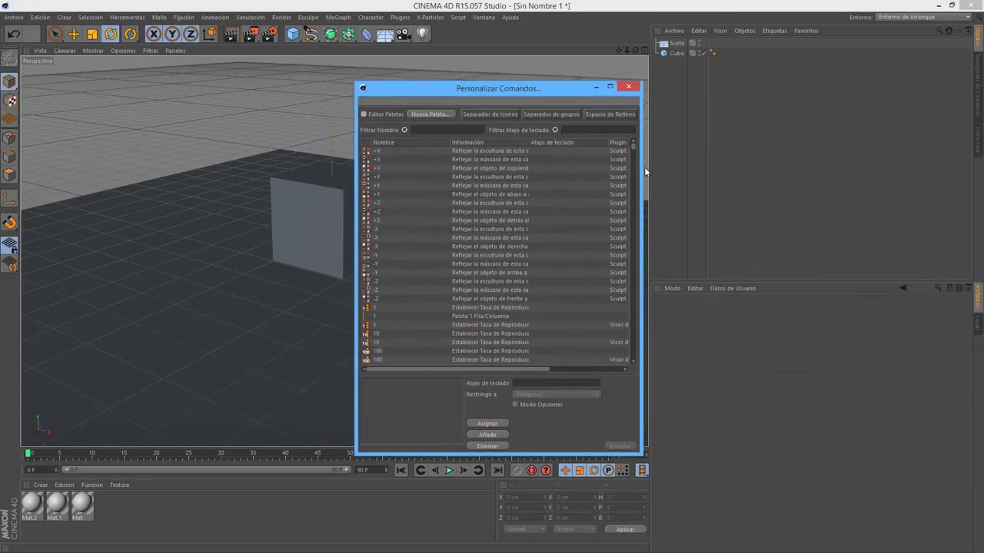
pyautogui.moveTo(641, 169); pyautogui.dragTo(736, 231)
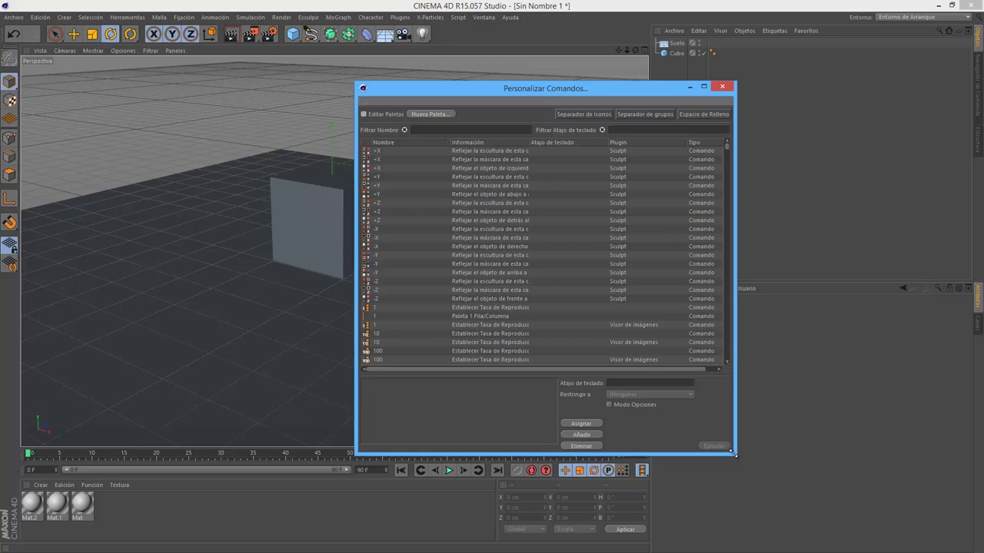
pyautogui.moveTo(733, 453)
pyautogui.mouseDown()
pyautogui.moveTo(762, 358)
pyautogui.moveTo(814, 461)
pyautogui.mouseUp()
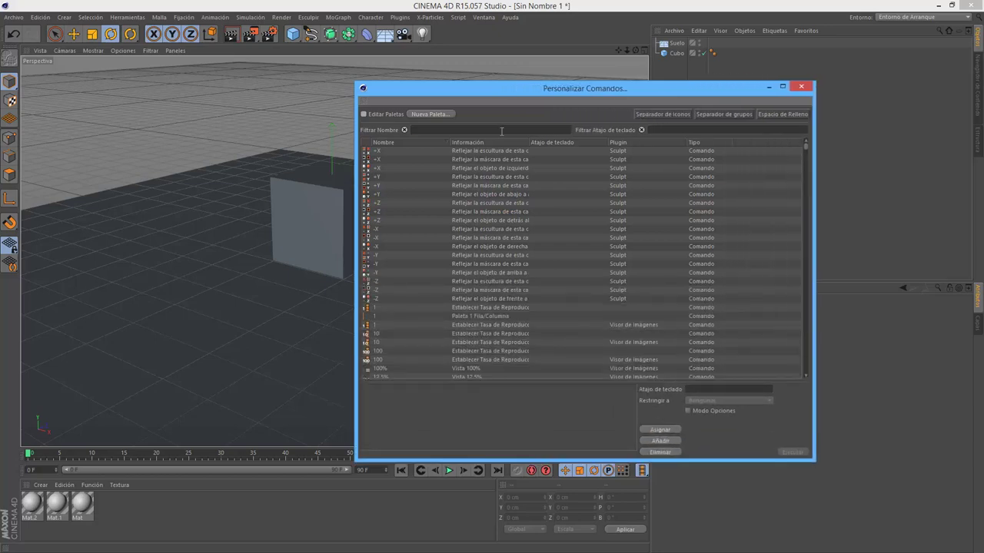
pyautogui.moveTo(565, 95); pyautogui.dragTo(600, 138)
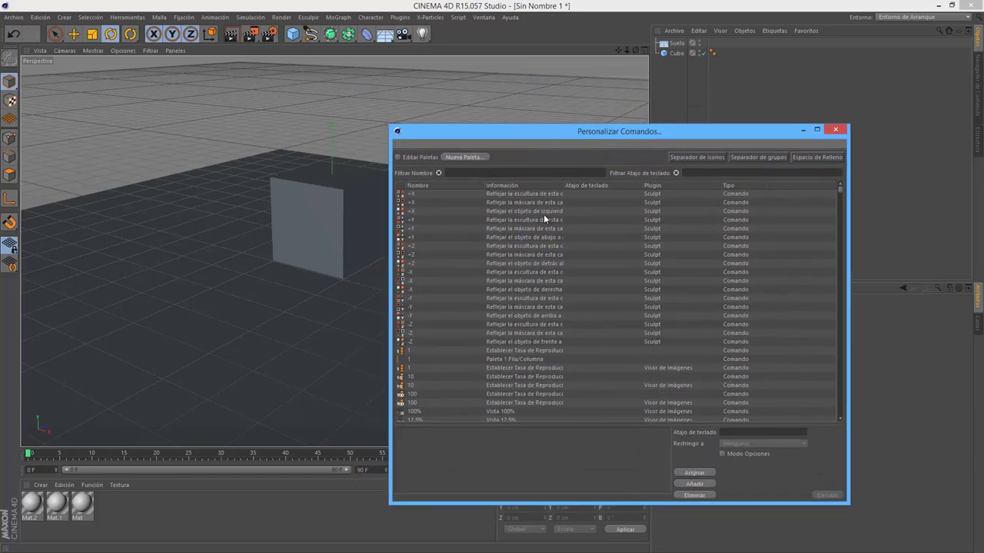
pyautogui.write('cone')
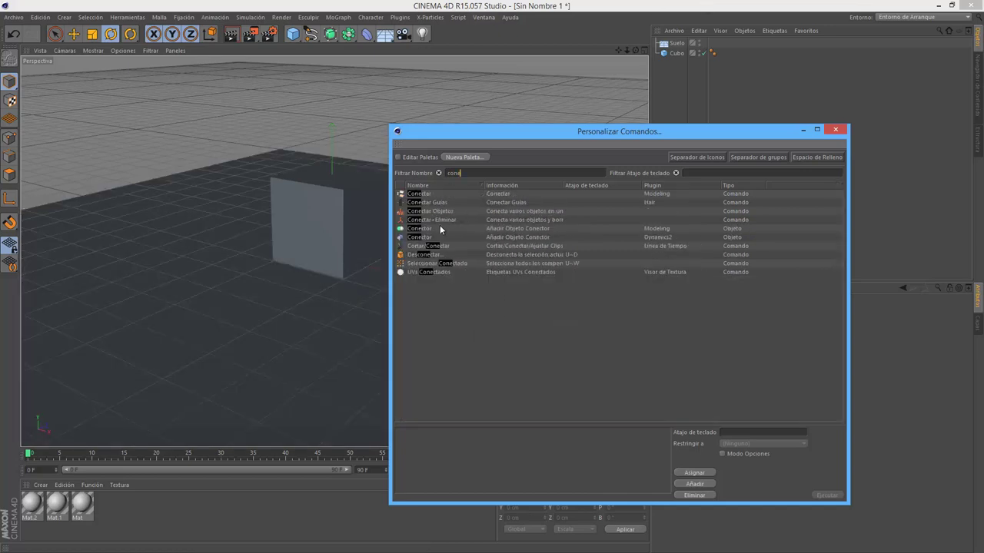
pyautogui.moveTo(423, 223); pyautogui.dragTo(309, 273)
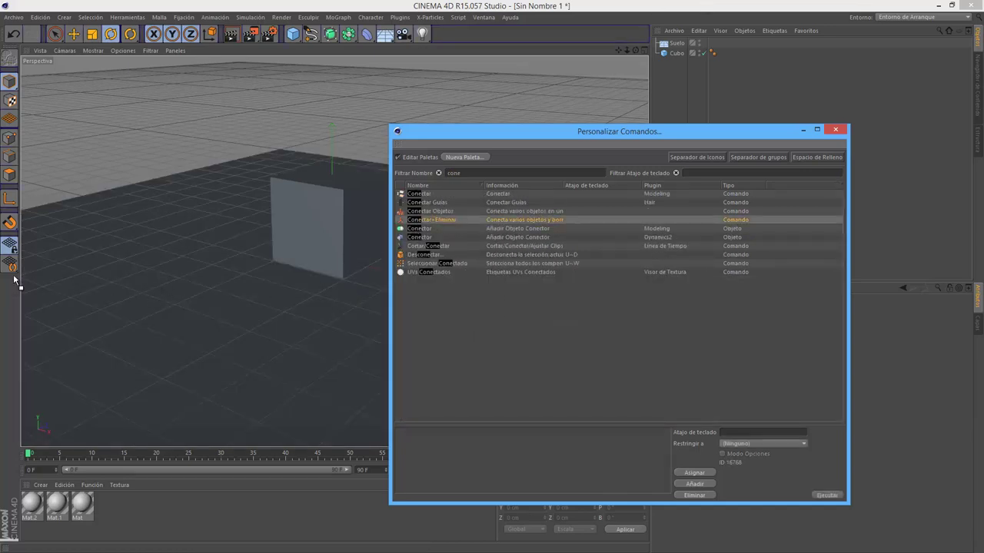
pyautogui.moveTo(16, 282); pyautogui.dragTo(11, 267)
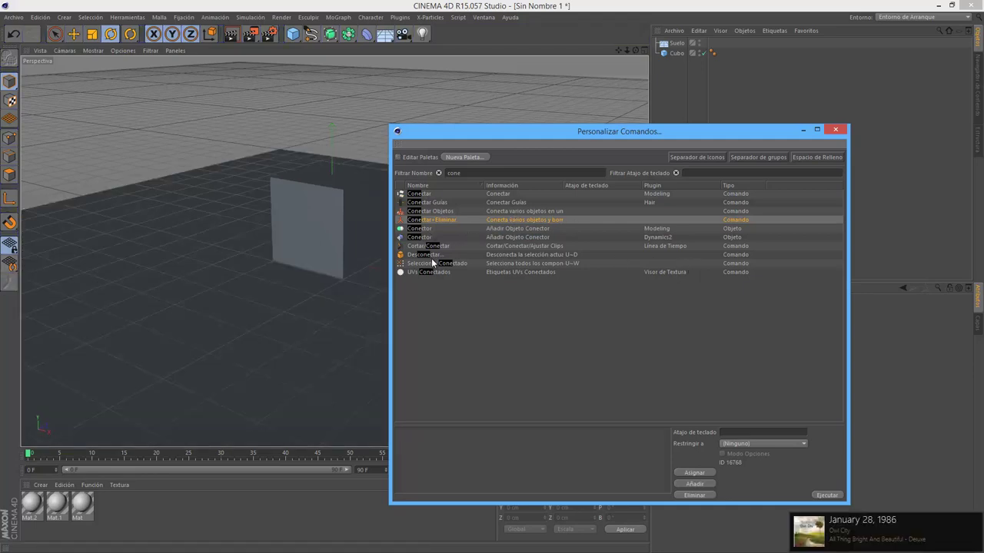
# Search 'hijos', add Seleccionar Hijos to the custom palette, and close the dialog.
pyautogui.press('BackSpace')
pyautogui.press('BackSpace')
pyautogui.press('BackSpace')
pyautogui.write('seleccio')
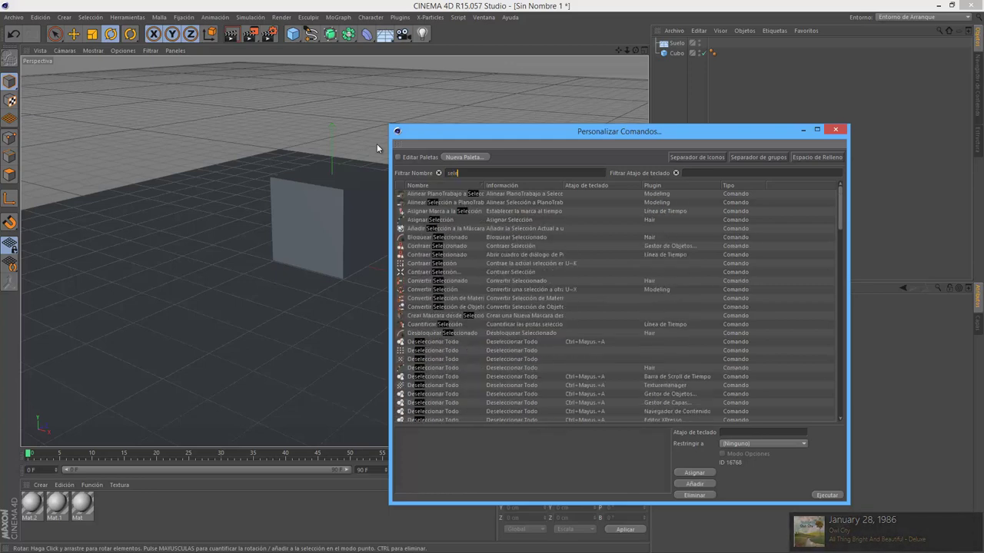
pyautogui.press('BackSpace')
pyautogui.press('BackSpace')
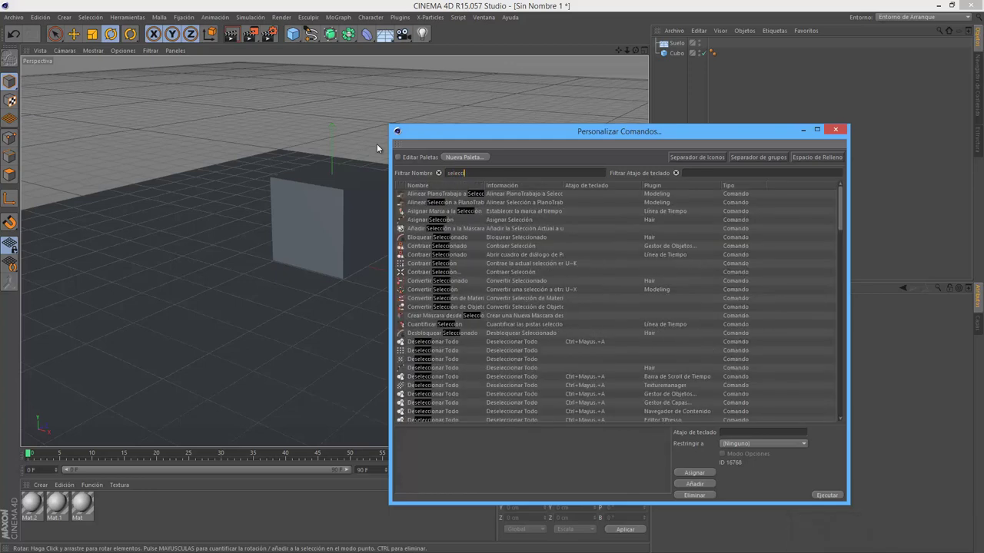
pyautogui.press('BackSpace')
pyautogui.press('BackSpace')
pyautogui.press('BackSpace')
pyautogui.press('BackSpace')
pyautogui.press('BackSpace')
pyautogui.press('BackSpace')
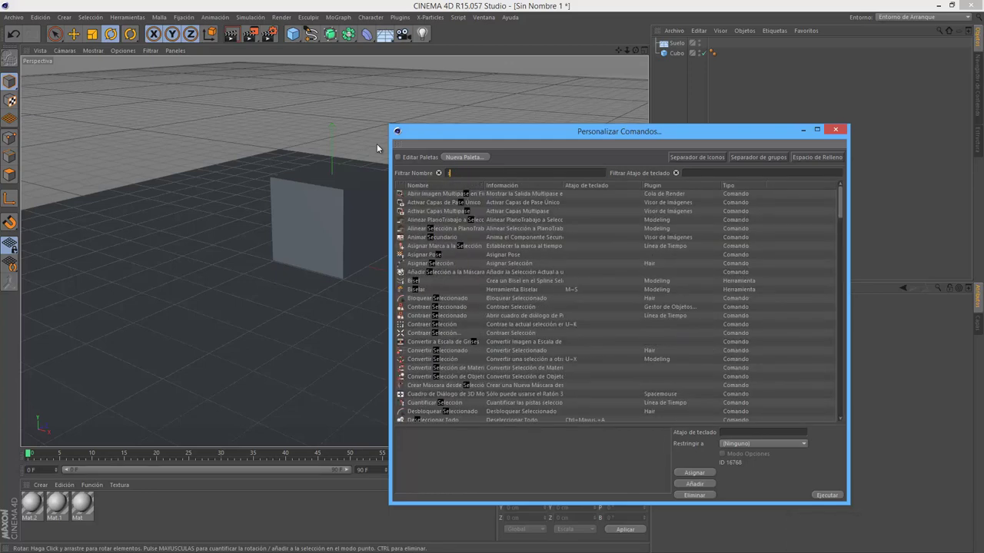
pyautogui.write('hi')
pyautogui.press('BackSpace')
pyautogui.press('BackSpace')
pyautogui.press('BackSpace')
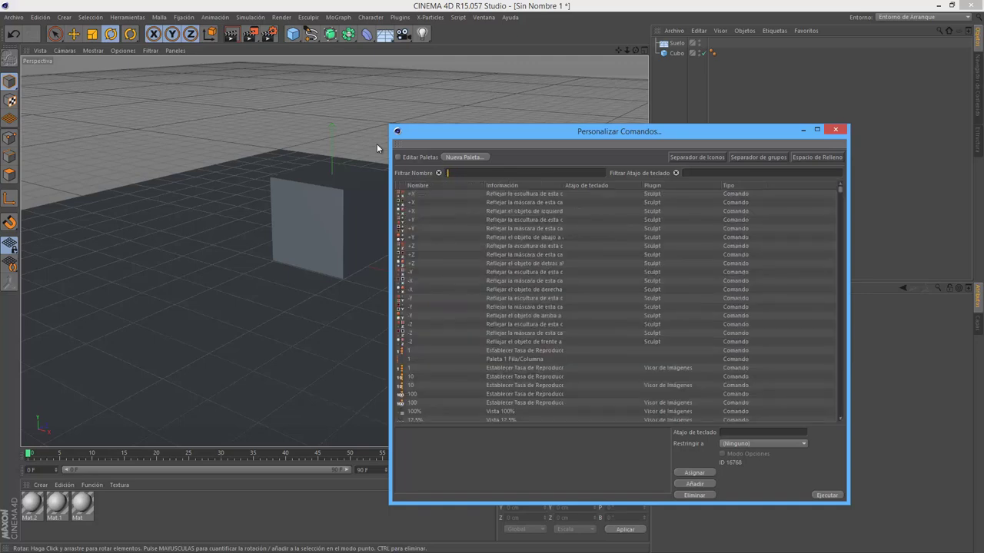
pyautogui.write('hijos')
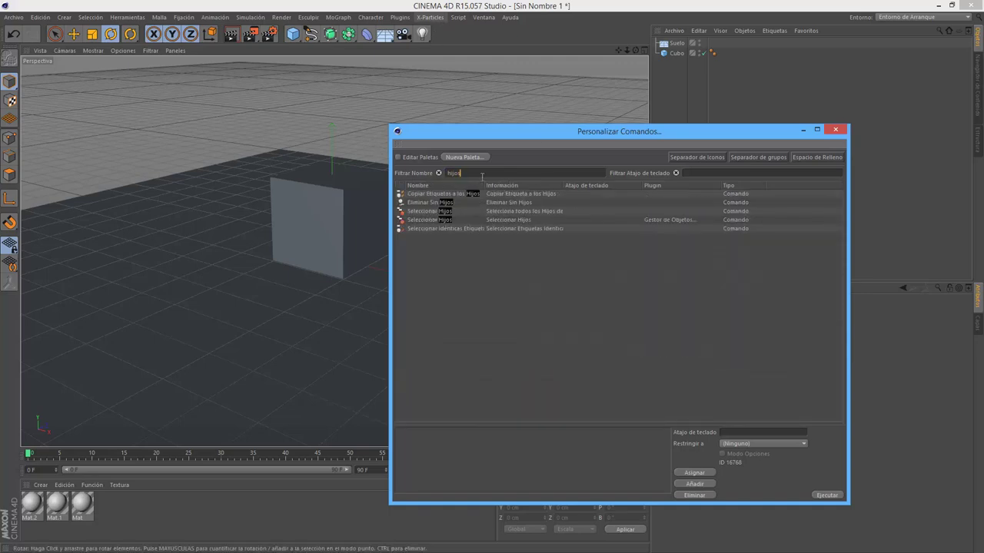
pyautogui.moveTo(427, 210)
pyautogui.mouseDown()
pyautogui.moveTo(20, 280)
pyautogui.moveTo(23, 296)
pyautogui.mouseUp()
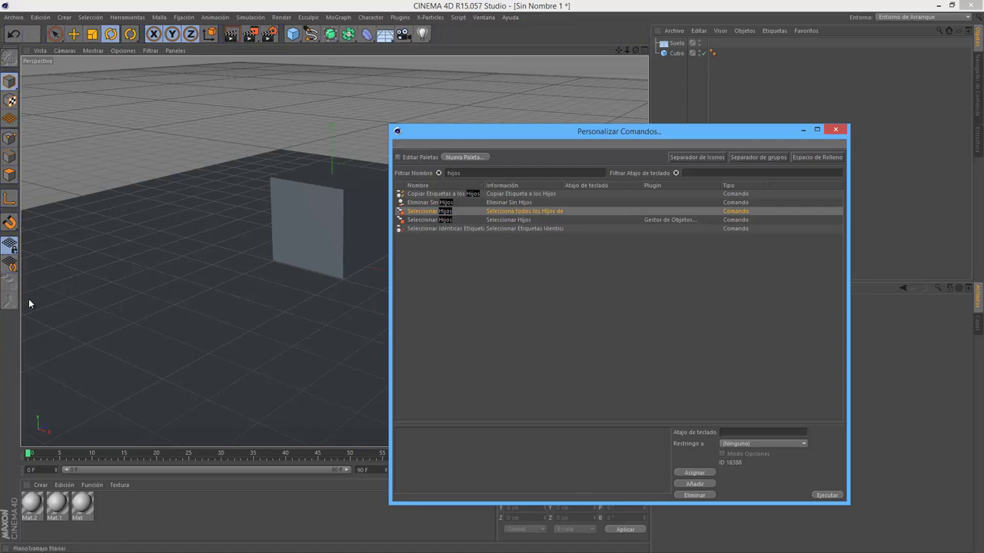
pyautogui.click(840, 129)
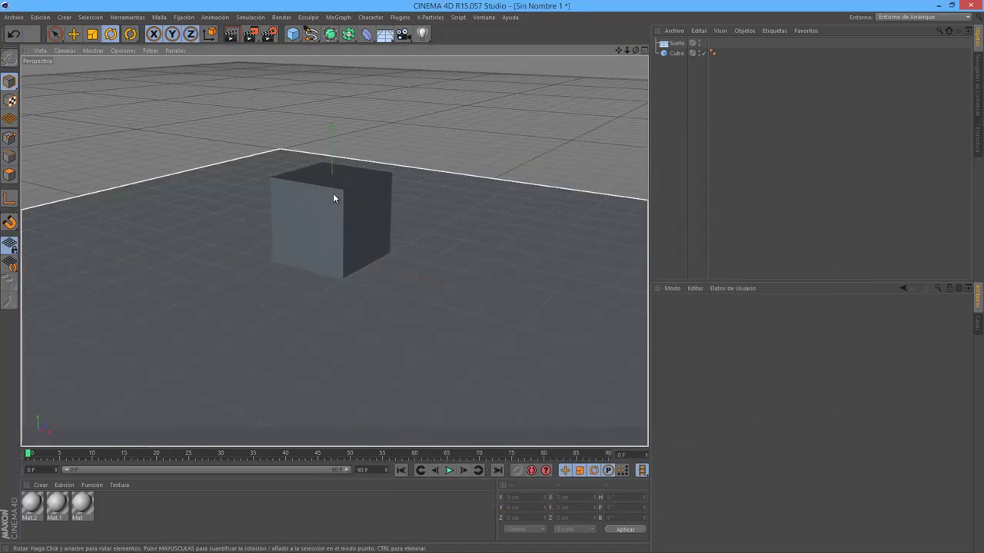
# Delete the cube and add a sphere to the scene.
pyautogui.click(333, 199)
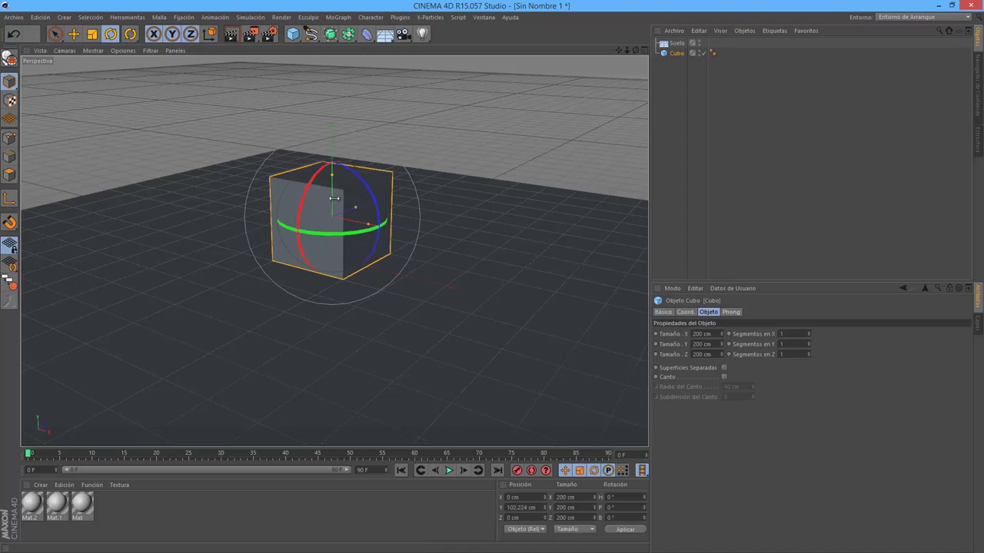
pyautogui.press('Delete')
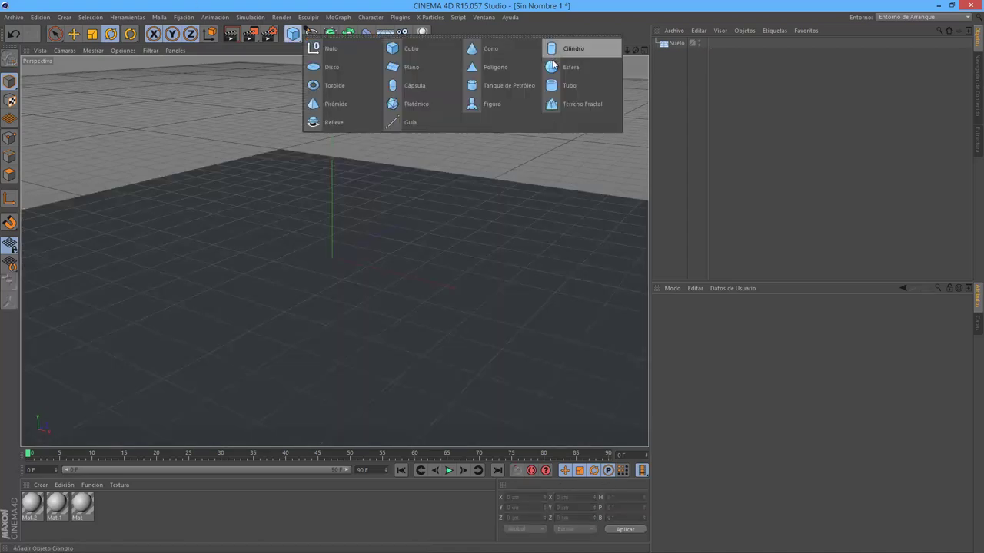
pyautogui.moveTo(292, 33); pyautogui.dragTo(576, 66)
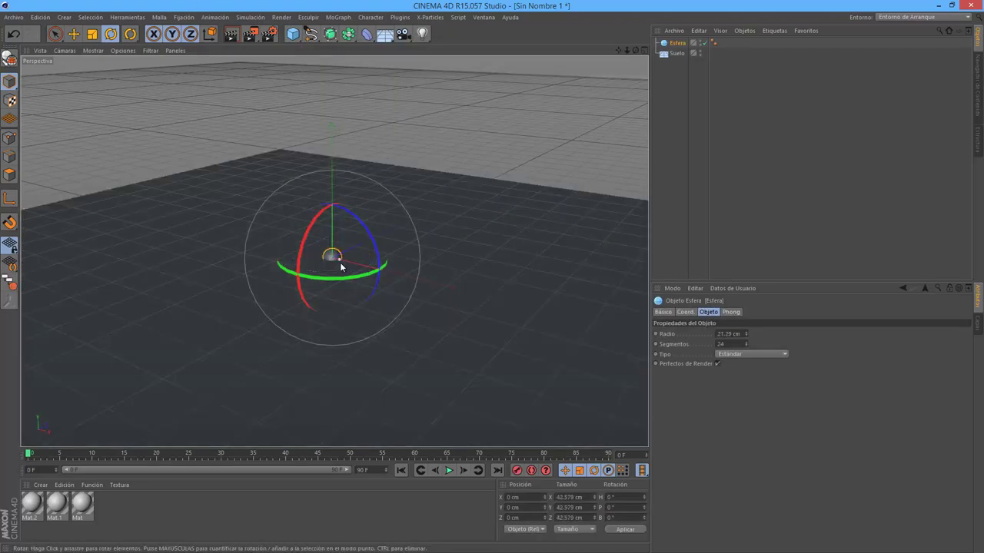
# Select only the sphere and raise it to Y 46.777 cm above the floor.
pyautogui.click(333, 239)
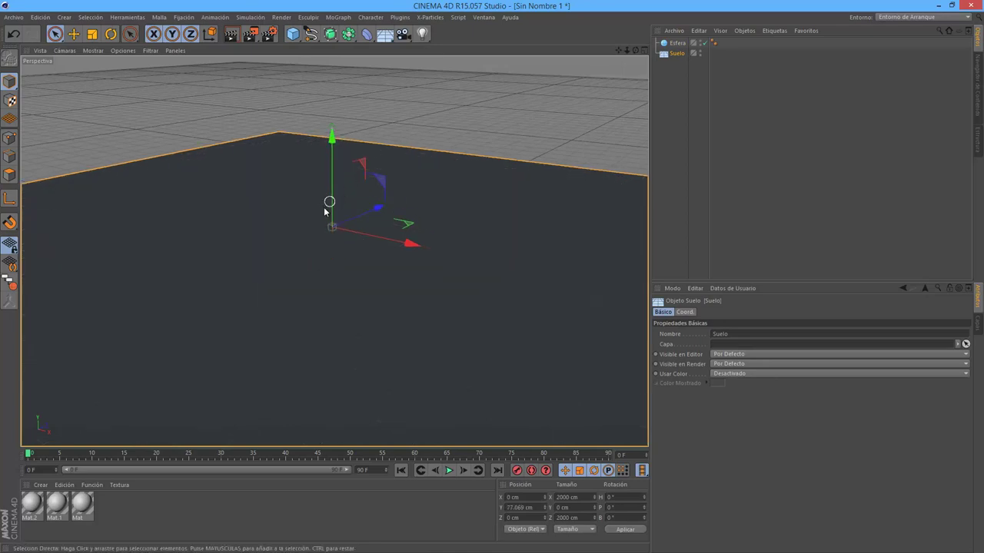
pyautogui.moveTo(329, 209); pyautogui.dragTo(321, 211)
pyautogui.hotkey('ctrl', 'z')
pyautogui.keyDown('shift'); pyautogui.click(326, 252); pyautogui.keyUp('shift')
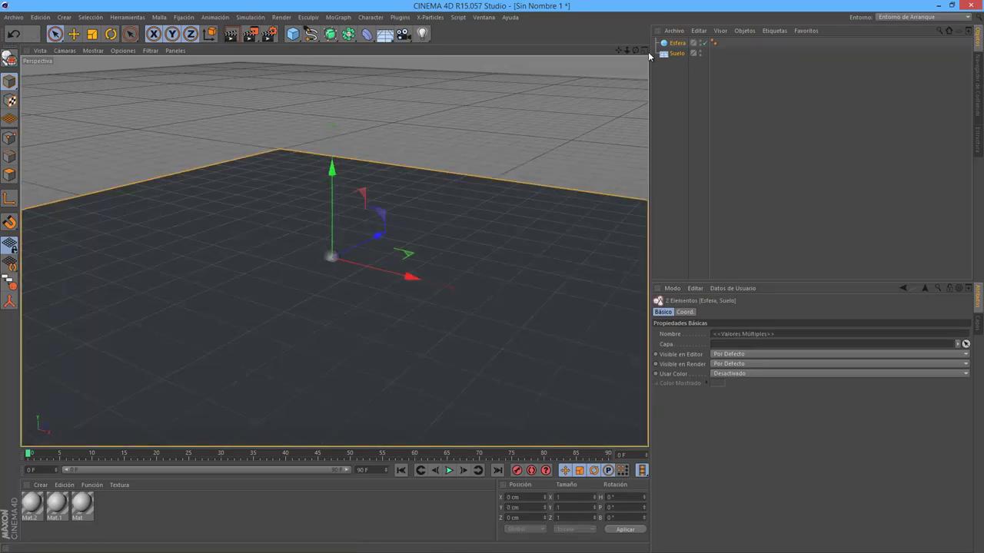
pyautogui.click(676, 43)
pyautogui.moveTo(323, 164); pyautogui.dragTo(410, 149)
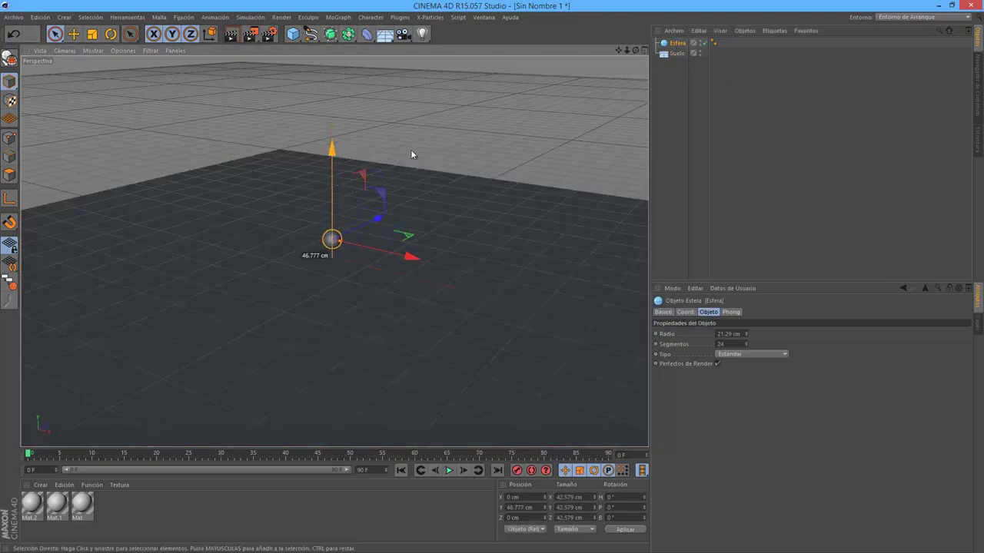
pyautogui.click(339, 17)
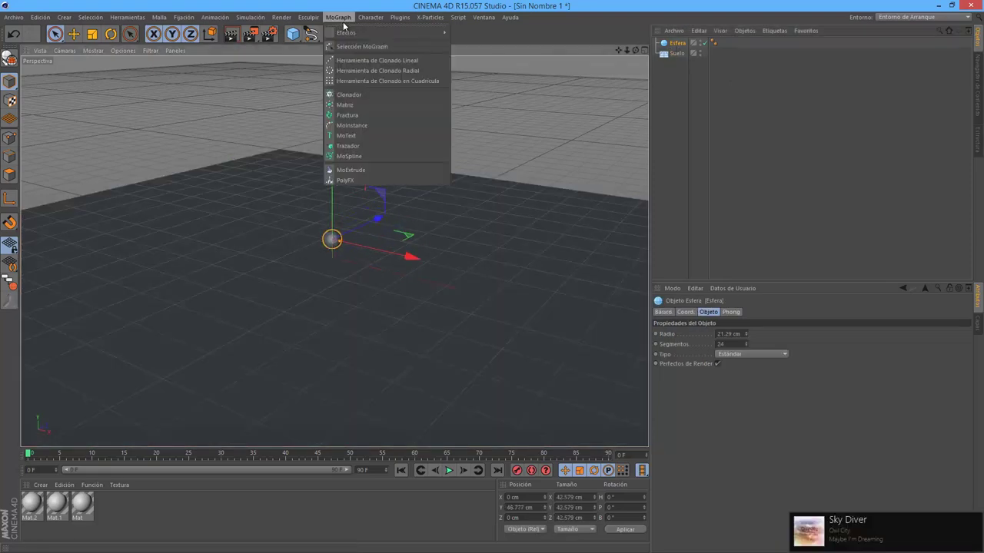
# Add a Cloner with 19 clones, nest the sphere inside it, and lift it.
pyautogui.click(379, 94)
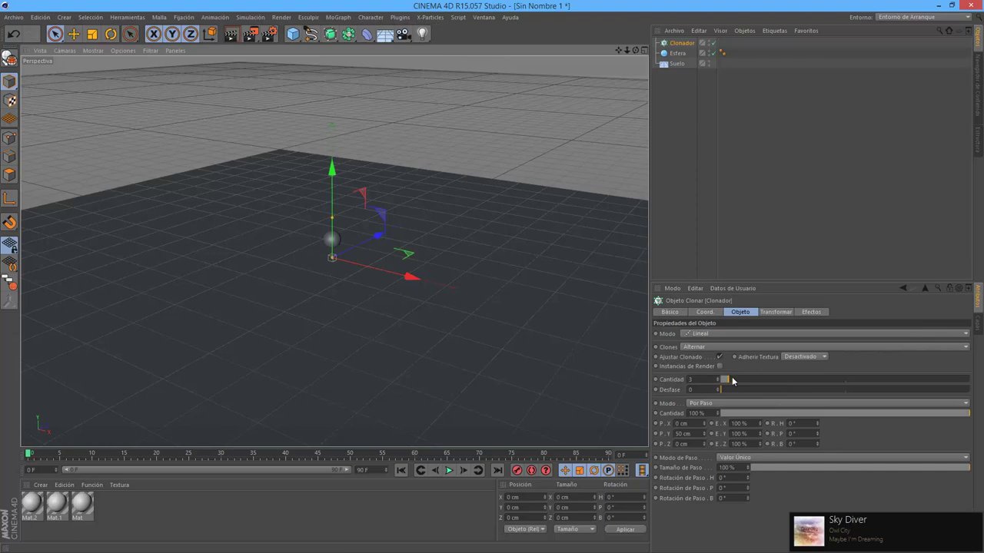
pyautogui.moveTo(731, 380)
pyautogui.mouseDown()
pyautogui.moveTo(786, 388)
pyautogui.moveTo(769, 388)
pyautogui.mouseUp()
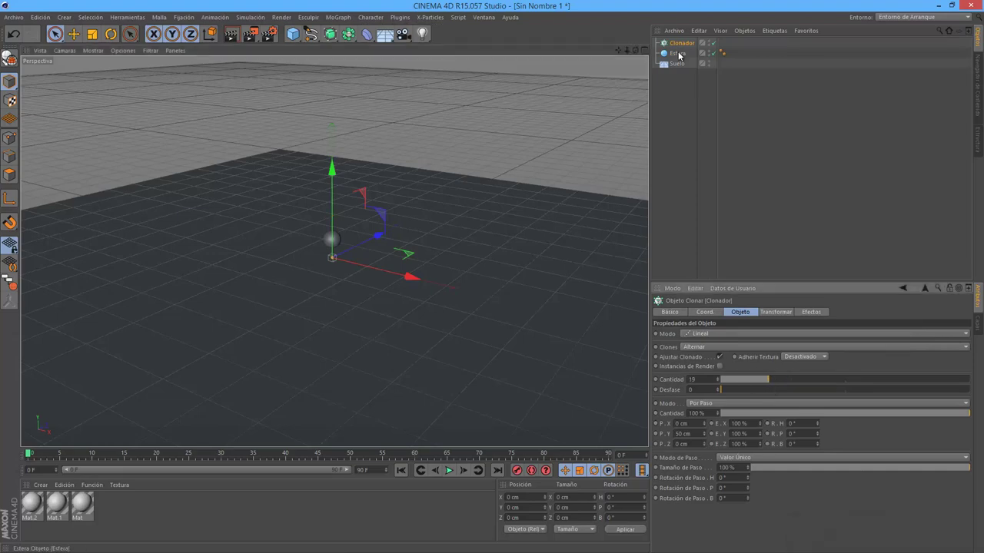
pyautogui.moveTo(679, 54); pyautogui.dragTo(680, 43)
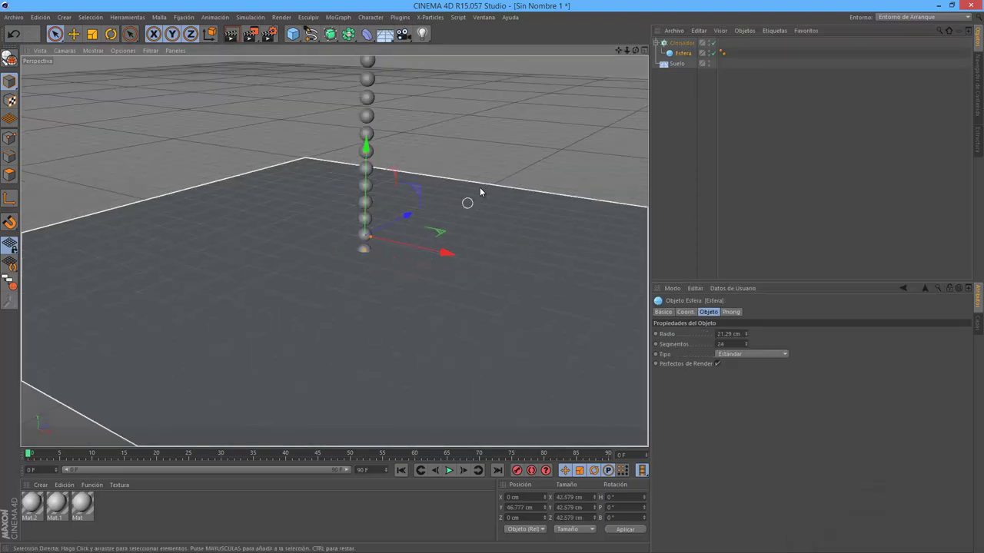
pyautogui.keyDown('alt'); pyautogui.moveTo(479, 190); pyautogui.dragTo(461, 254); pyautogui.keyUp('alt')
pyautogui.moveTo(377, 270); pyautogui.dragTo(377, 277)
pyautogui.click(376, 292)
pyautogui.keyDown('alt'); pyautogui.moveTo(395, 367); pyautogui.dragTo(362, 281); pyautogui.keyUp('alt')
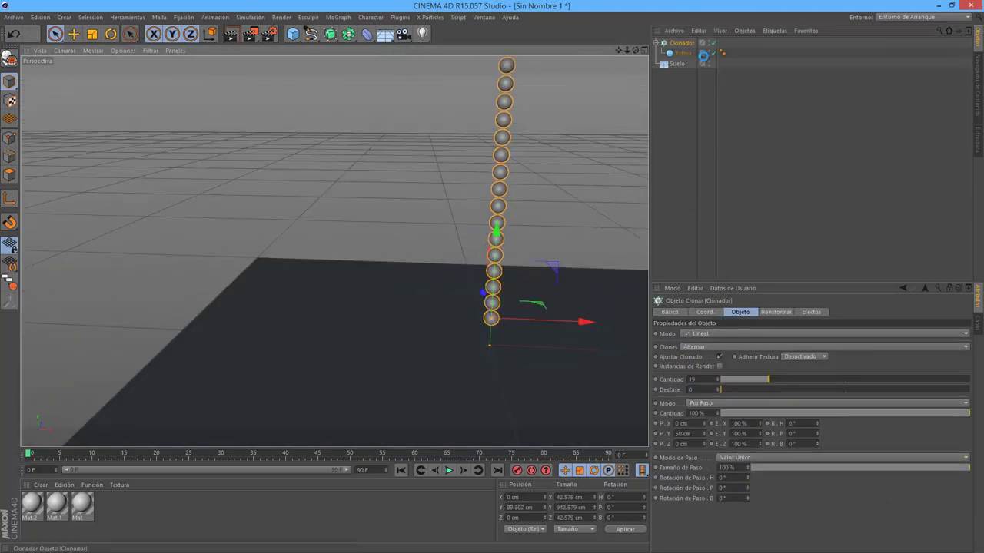
# Make the cloner editable and connect it with its spheres into Clonador.1.
pyautogui.press('c')
pyautogui.click(658, 43)
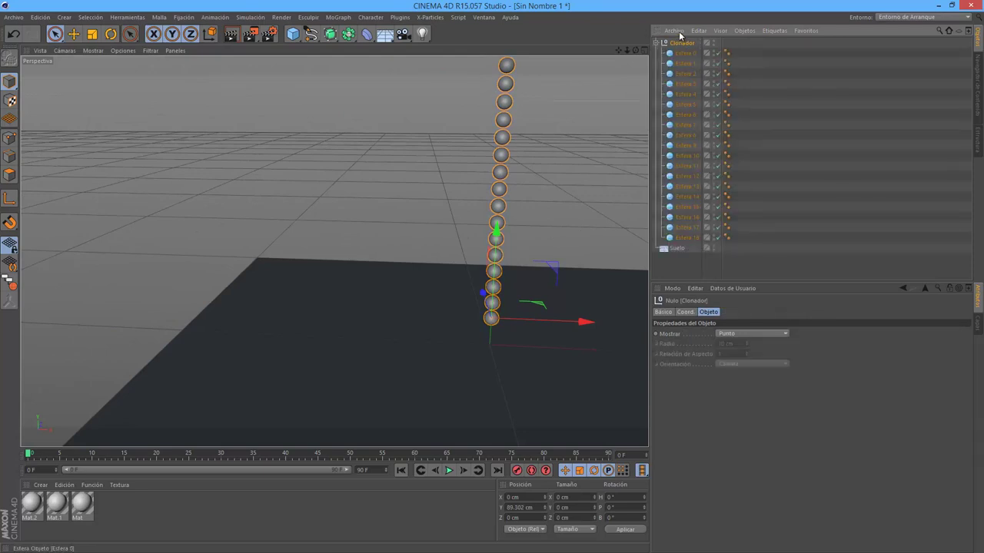
pyautogui.click(693, 83)
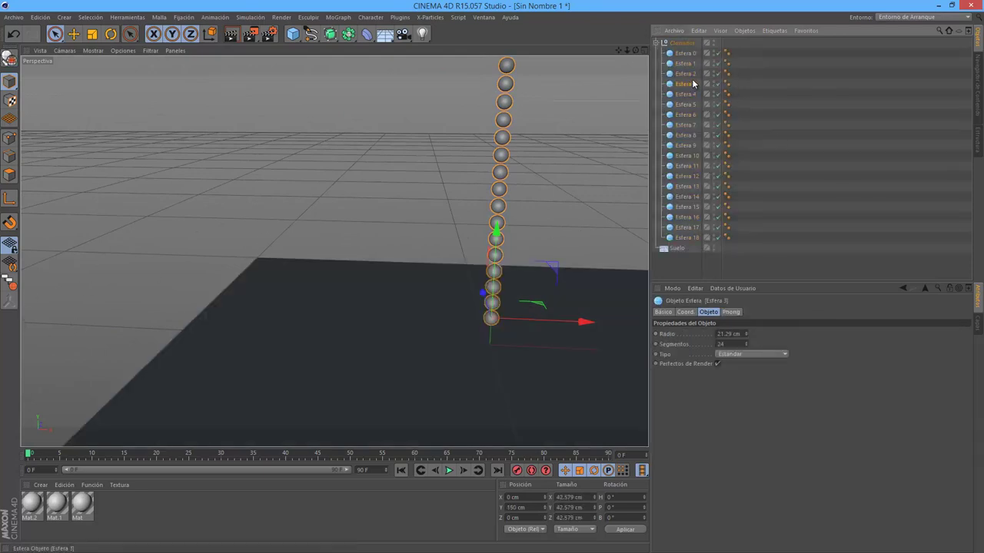
pyautogui.click(686, 53)
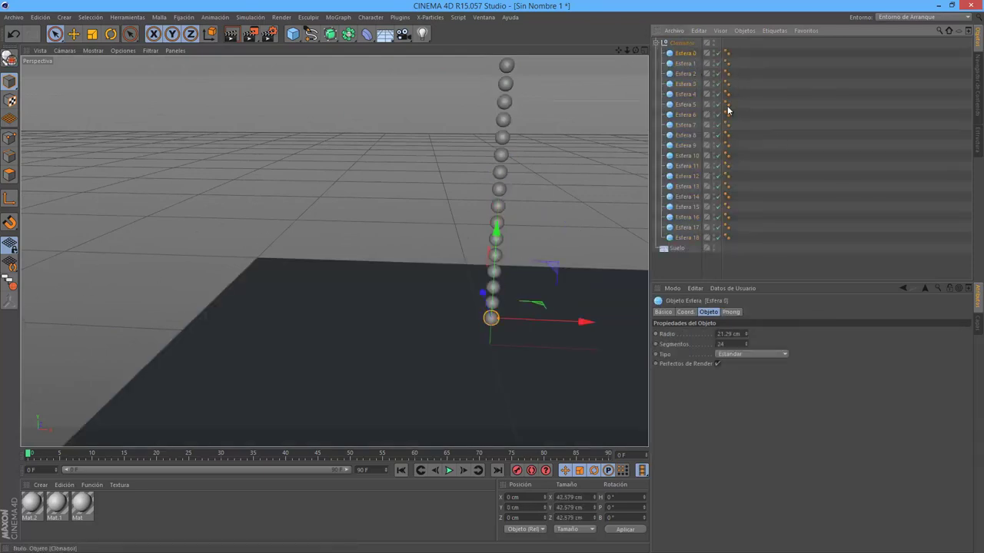
pyautogui.click(683, 44)
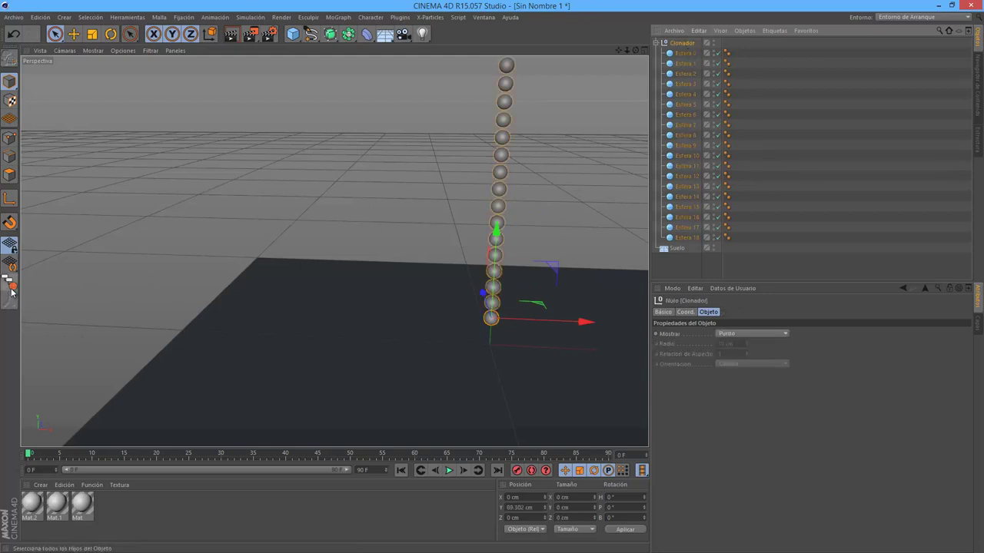
pyautogui.keyDown('shift'); pyautogui.click(688, 237); pyautogui.keyUp('shift')
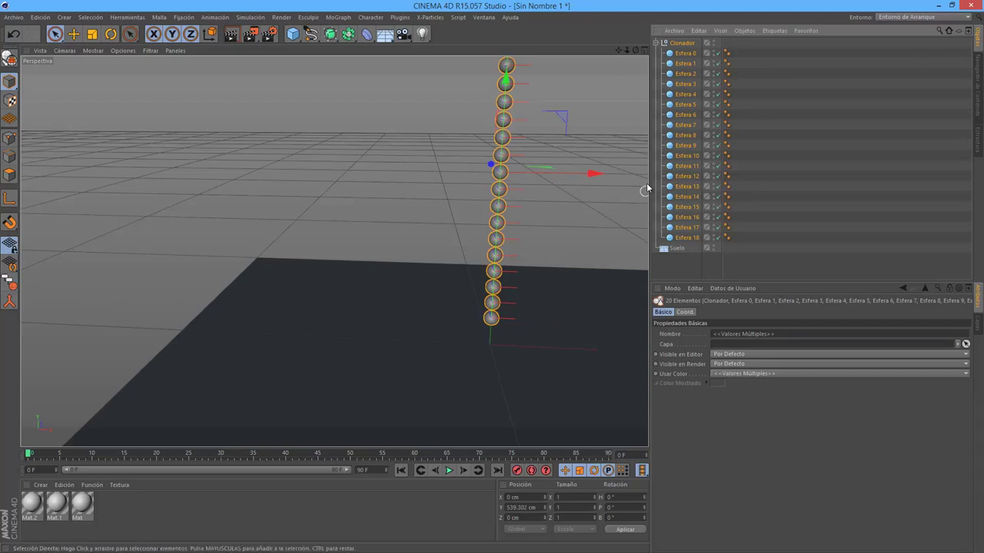
pyautogui.click(9, 286)
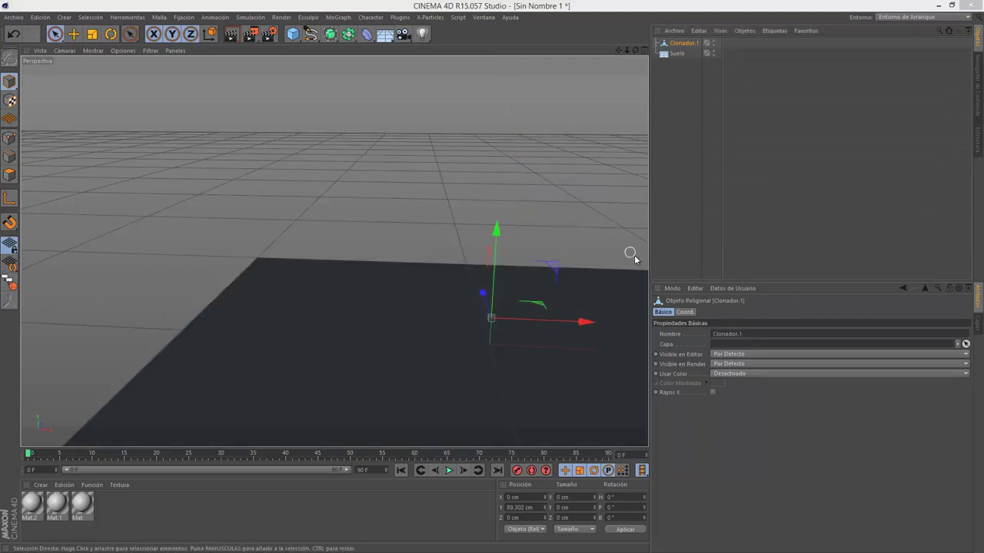
# Delete Clonador.1, leaving only the Suelo floor, and view it from a low angle.
pyautogui.click(722, 83)
pyautogui.click(690, 43)
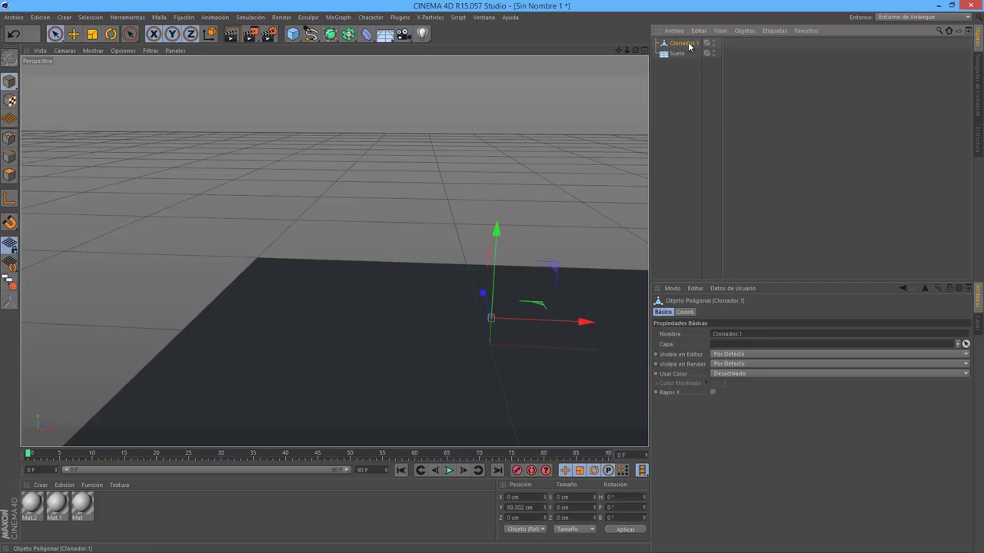
pyautogui.press('Delete')
pyautogui.click(535, 329)
pyautogui.moveTo(418, 289)
pyautogui.keyDown('alt'); pyautogui.mouseDown()
pyautogui.moveTo(481, 281)
pyautogui.moveTo(395, 253)
pyautogui.moveTo(369, 292)
pyautogui.mouseUp(); pyautogui.keyUp('alt')
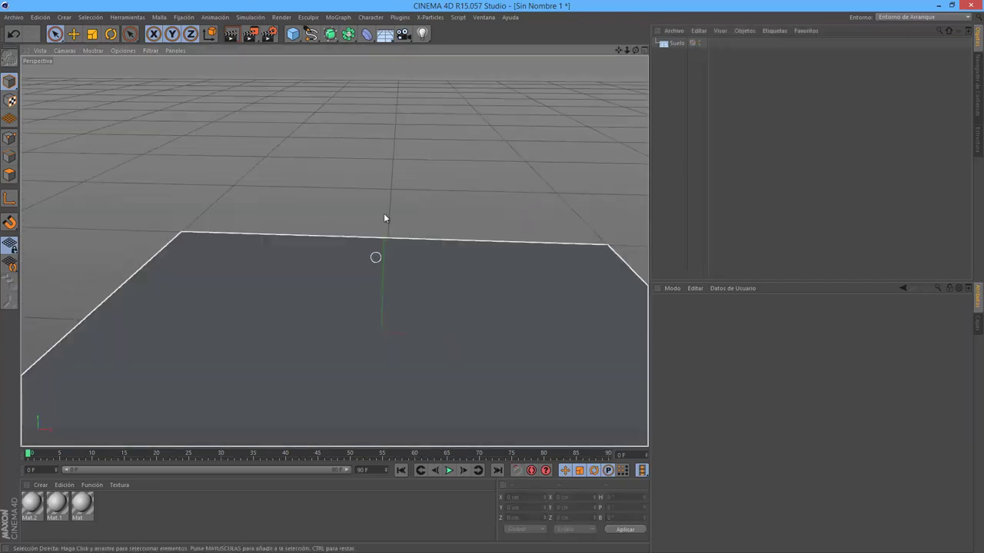
pyautogui.click(384, 218)
pyautogui.click(395, 296)
pyautogui.moveTo(400, 289)
pyautogui.keyDown('alt'); pyautogui.mouseDown()
pyautogui.moveTo(335, 239)
pyautogui.moveTo(353, 184)
pyautogui.mouseUp(); pyautogui.keyUp('alt')
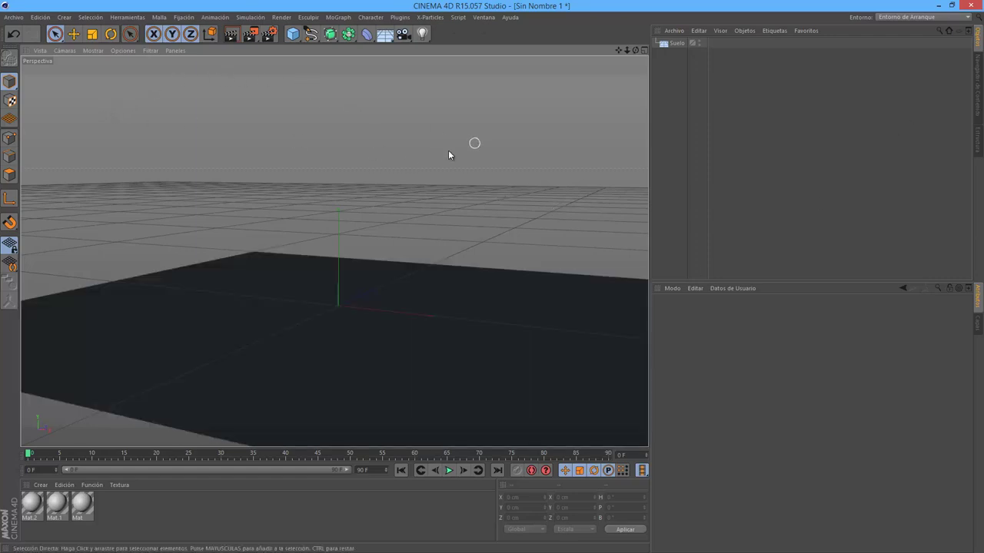
# Switch to the user startup layout, then back to Entorno de Arranque.
pyautogui.click(944, 17)
pyautogui.click(934, 60)
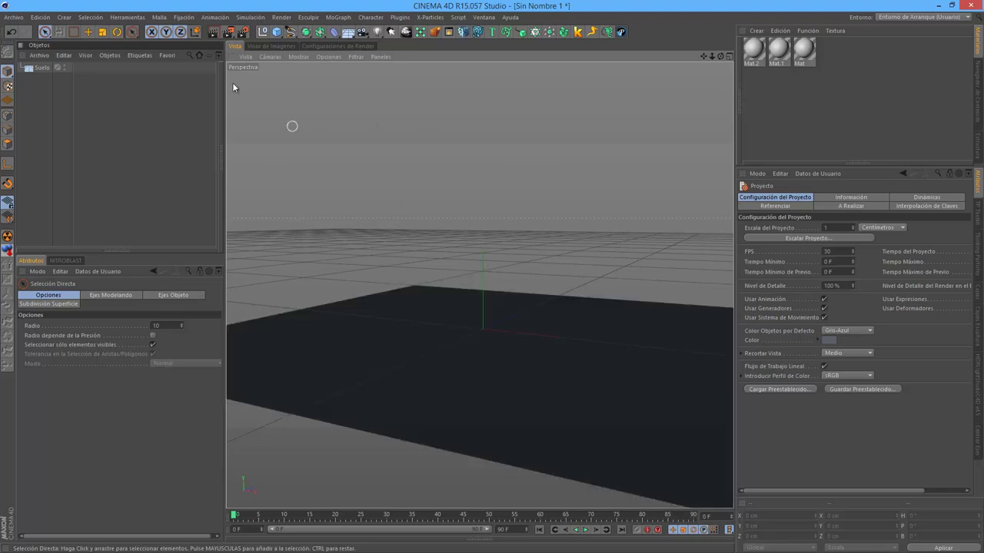
pyautogui.click(922, 16)
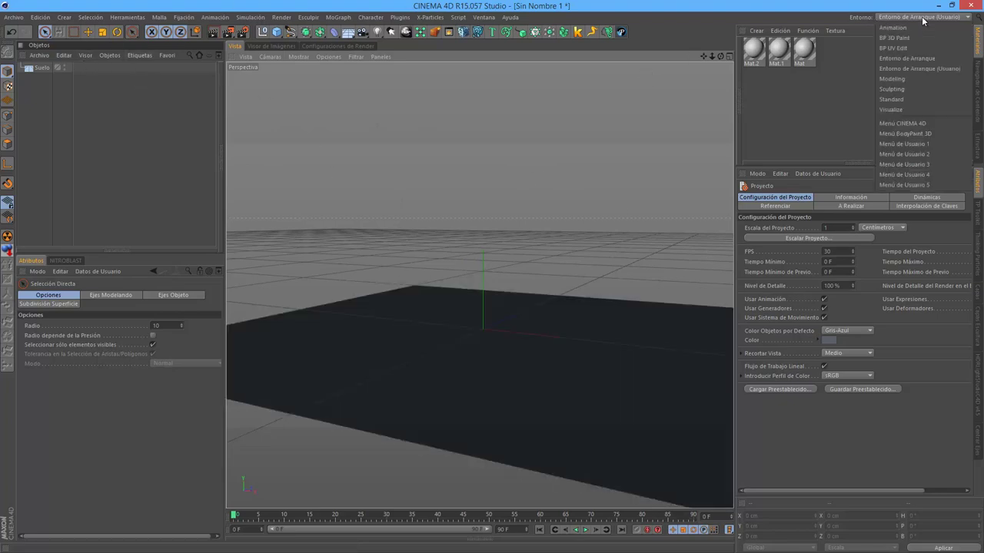
pyautogui.click(919, 47)
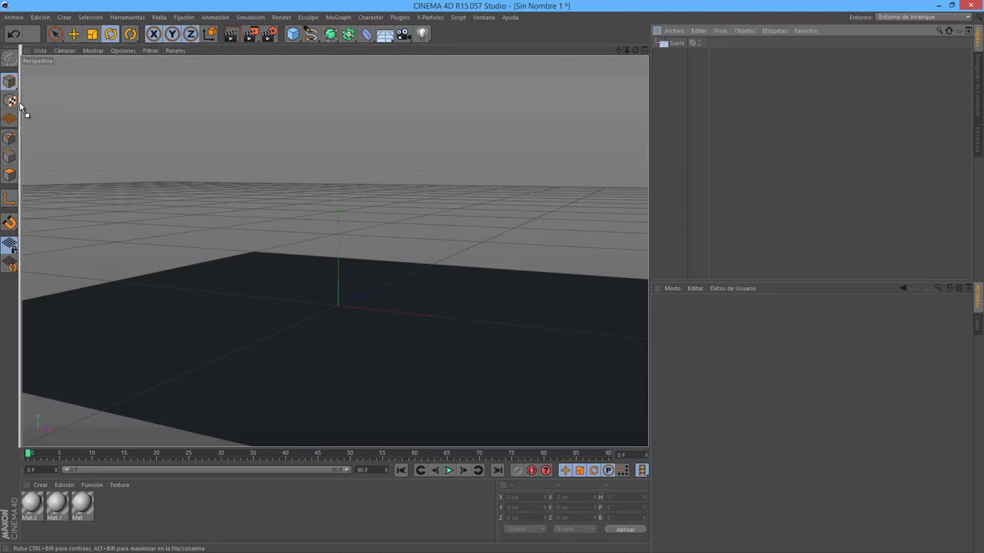
# Dock the Objects manager at the left edge as a narrow column and widen the viewport.
pyautogui.moveTo(23, 109); pyautogui.dragTo(10, 99)
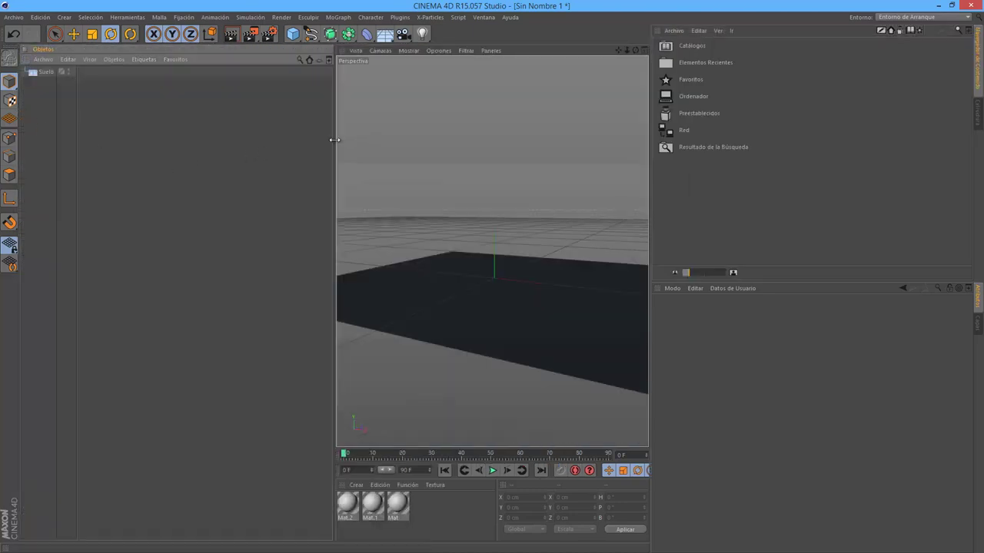
pyautogui.moveTo(335, 140); pyautogui.dragTo(155, 143)
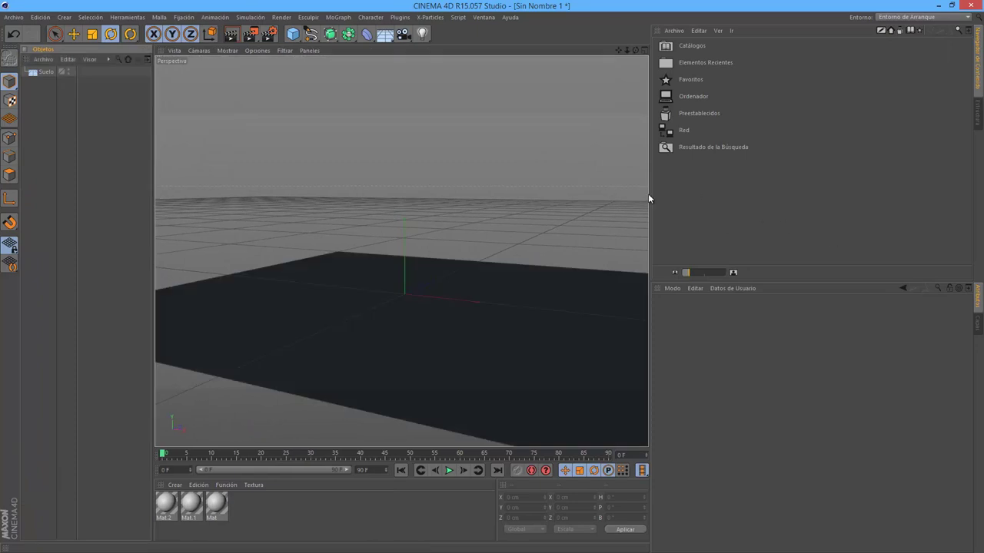
pyautogui.moveTo(648, 199); pyautogui.dragTo(809, 217)
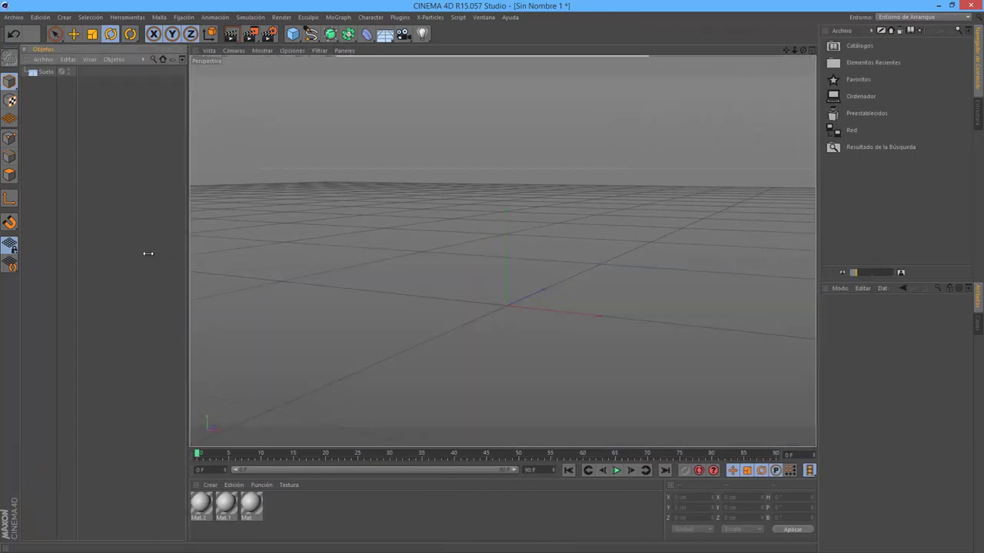
pyautogui.moveTo(148, 253); pyautogui.dragTo(166, 253)
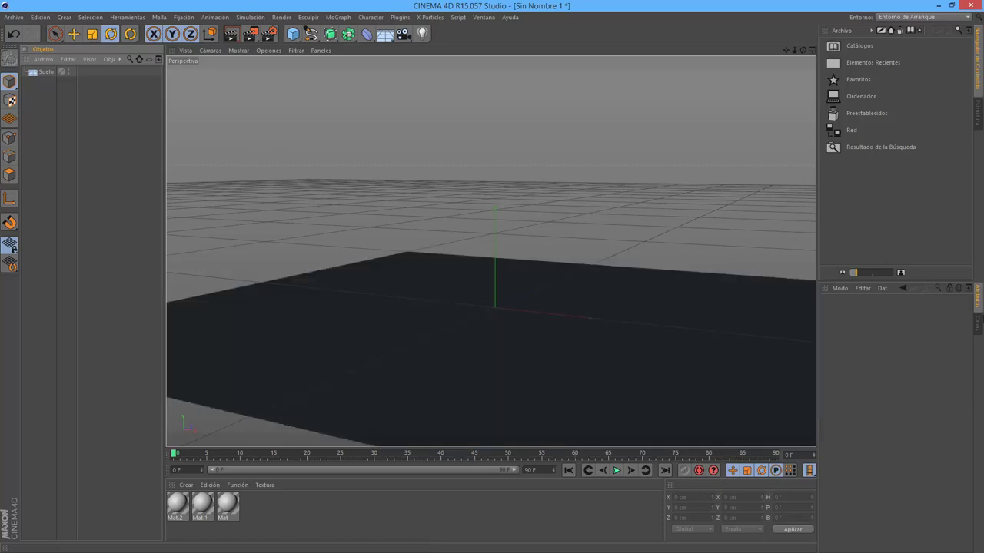
# Move the Material manager and the coordinates panel into the right-hand dock column.
pyautogui.click(978, 324)
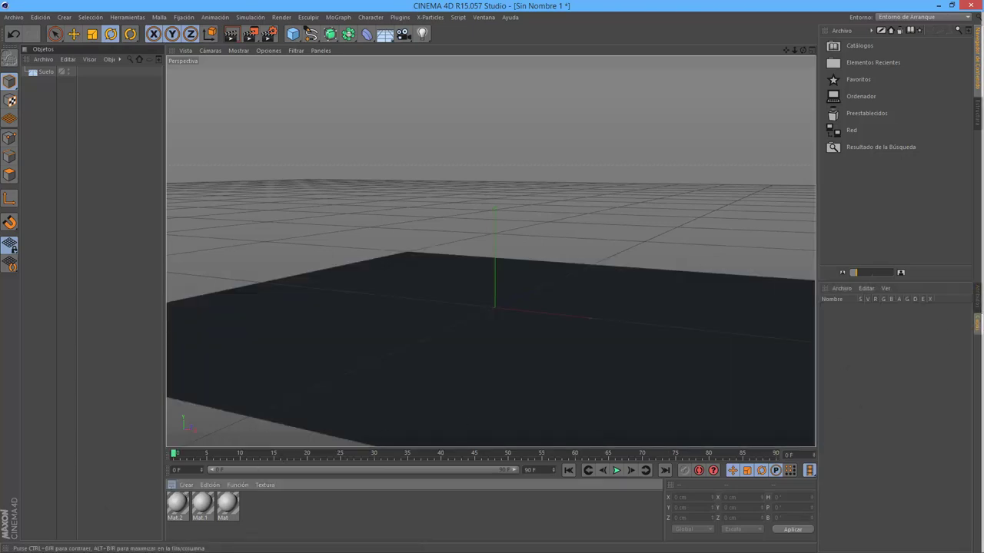
pyautogui.click(977, 349)
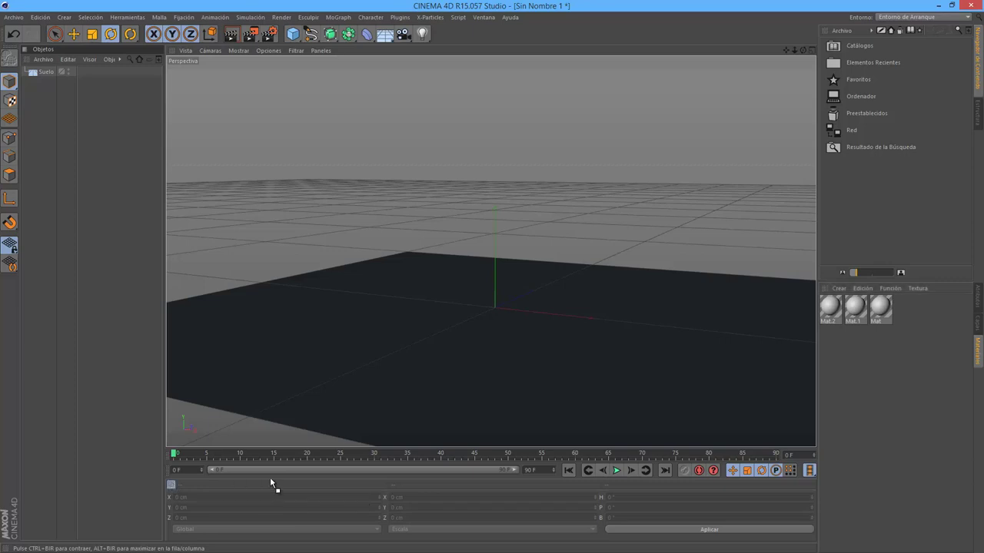
pyautogui.moveTo(172, 488)
pyautogui.mouseDown()
pyautogui.moveTo(895, 385)
pyautogui.moveTo(924, 498)
pyautogui.mouseUp()
pyautogui.click(610, 368)
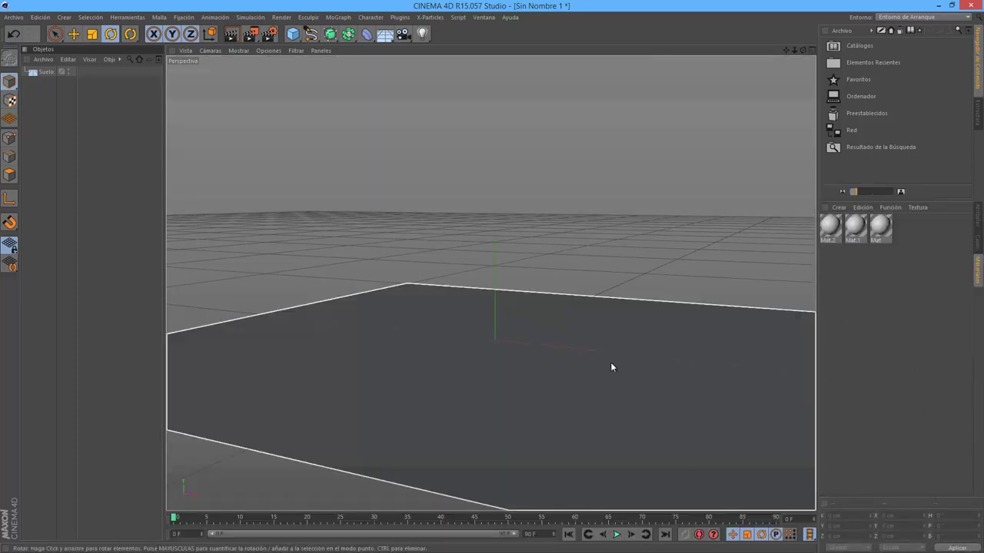
# Deselect the floor and bring the Attributes manager to the front.
pyautogui.click(191, 426)
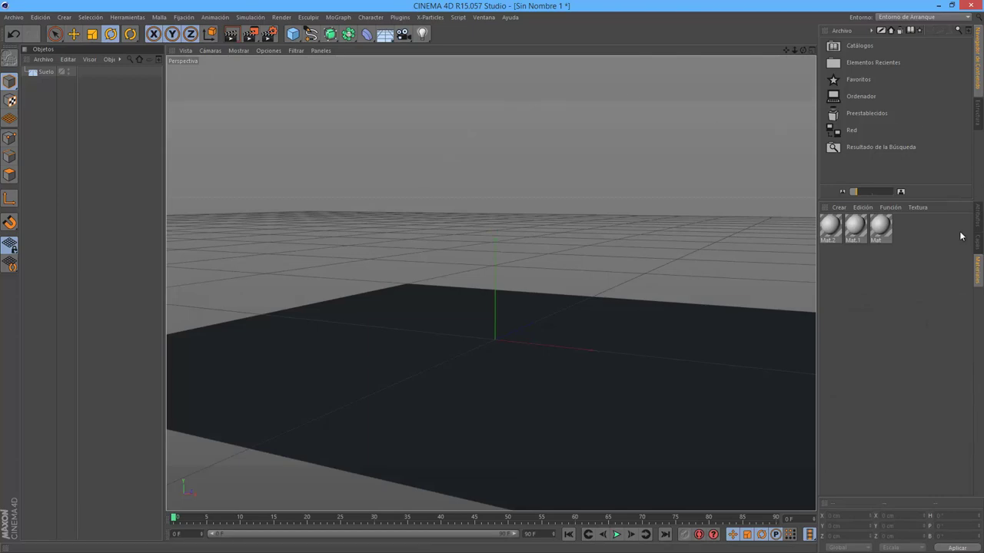
pyautogui.click(978, 237)
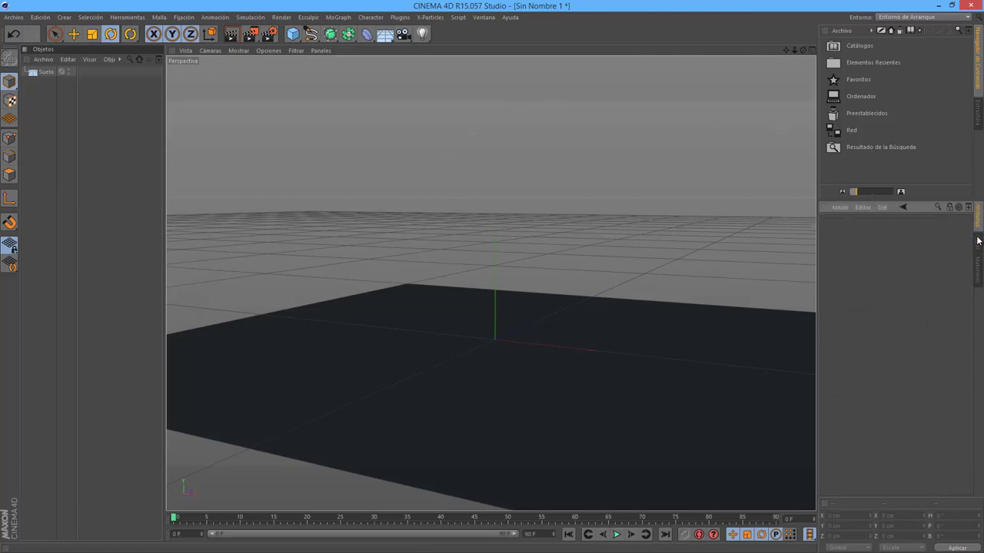
pyautogui.click(978, 92)
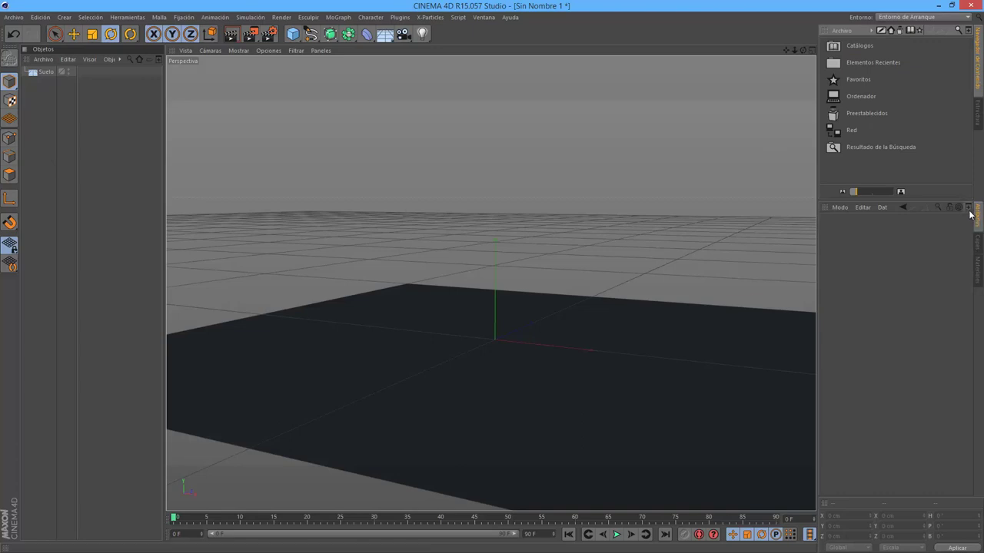
# Undock a second Attributes manager and dock it under the Objects manager.
pyautogui.moveTo(969, 214); pyautogui.dragTo(832, 141)
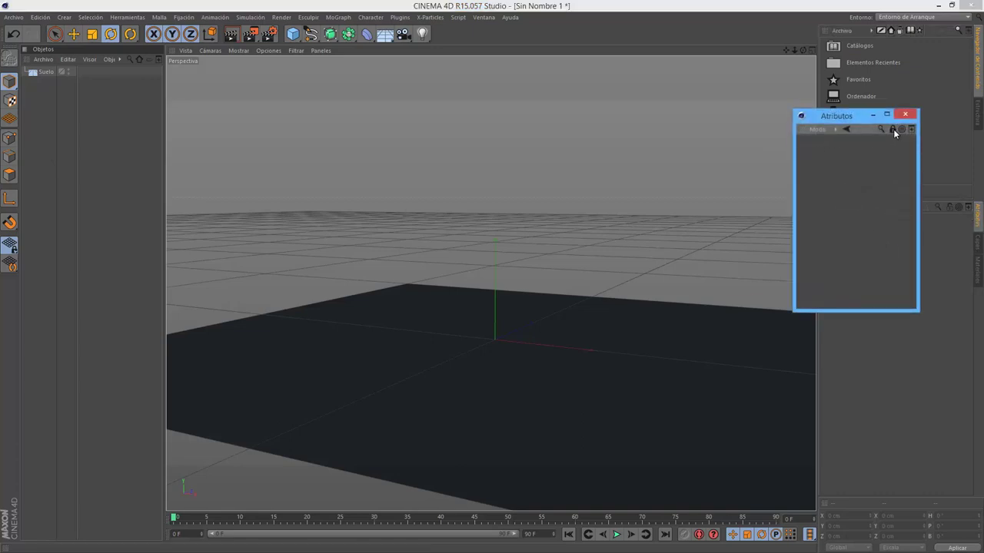
pyautogui.moveTo(823, 108); pyautogui.dragTo(722, 142)
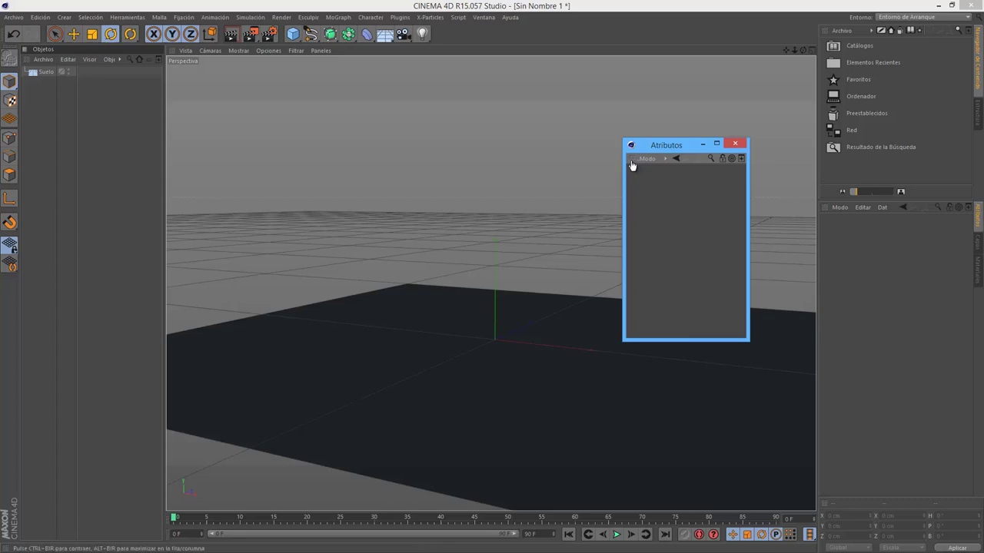
pyautogui.moveTo(630, 159); pyautogui.dragTo(130, 305)
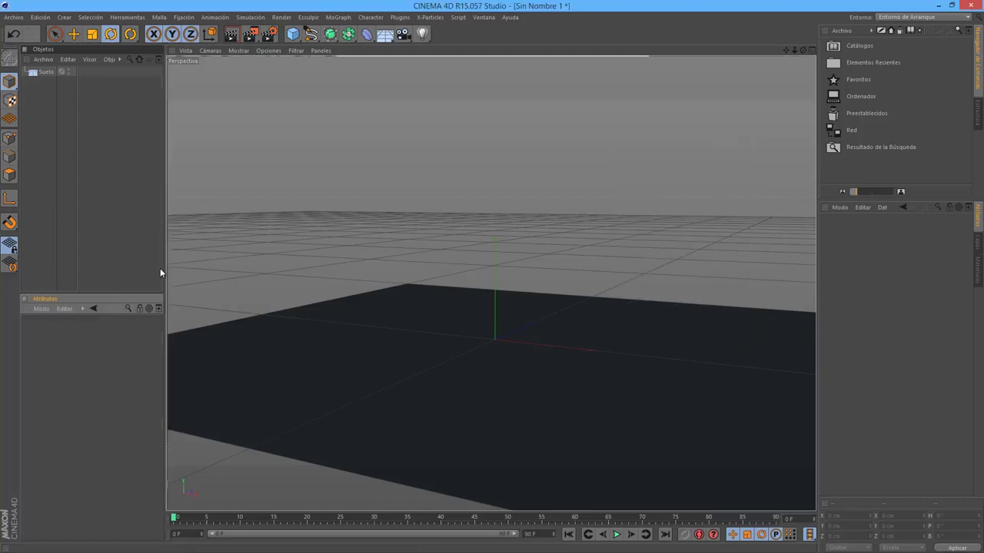
pyautogui.moveTo(161, 271); pyautogui.dragTo(190, 273)
# In Configurar Modos, restrict the new Attributes manager to Herramienta mode only and confirm.
pyautogui.click(41, 309)
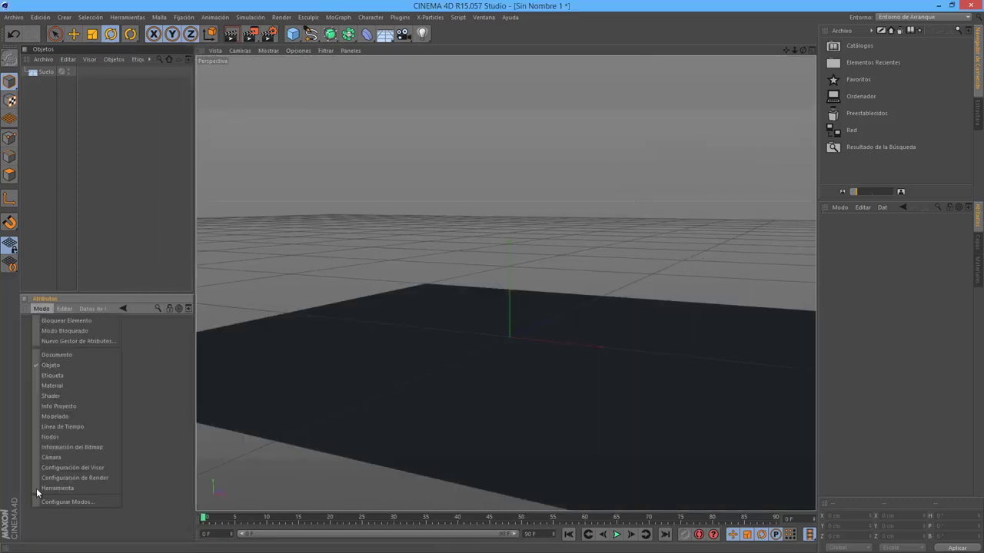
pyautogui.click(48, 502)
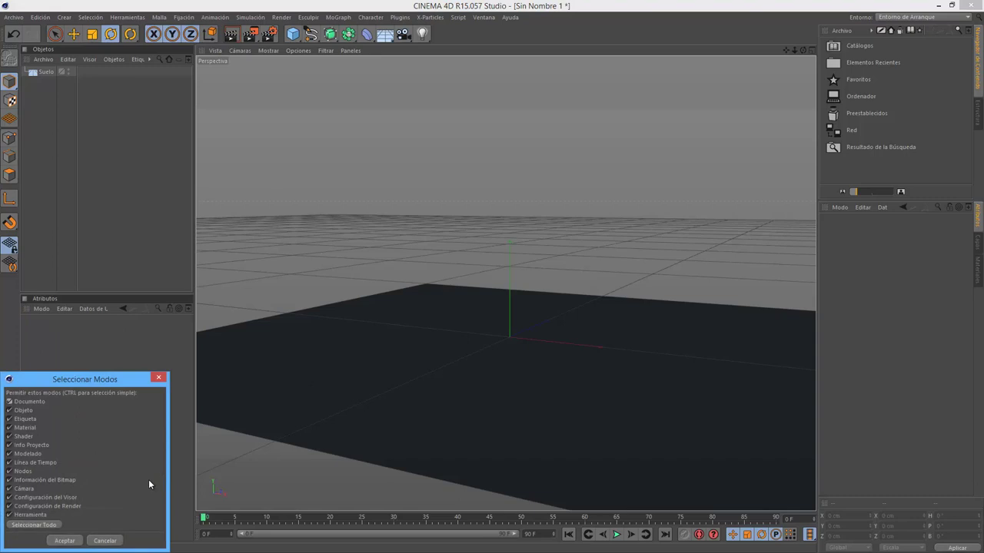
pyautogui.click(9, 515)
pyautogui.click(10, 506)
pyautogui.click(9, 498)
pyautogui.click(10, 480)
pyautogui.click(10, 489)
pyautogui.click(9, 471)
pyautogui.click(9, 463)
pyautogui.click(9, 453)
pyautogui.click(9, 436)
pyautogui.click(9, 428)
pyautogui.click(10, 418)
pyautogui.click(10, 411)
pyautogui.keyDown('ctrl'); pyautogui.click(9, 514); pyautogui.keyUp('ctrl')
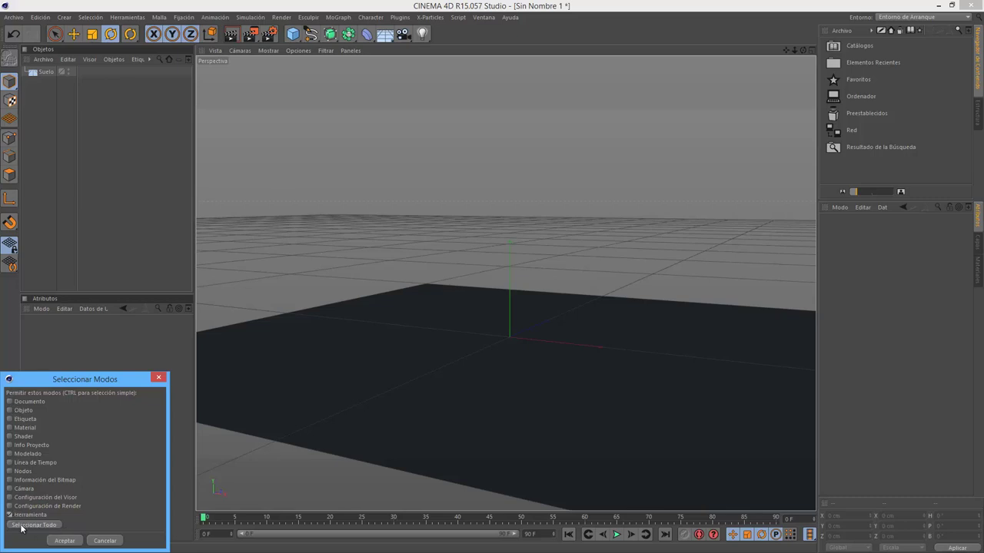
pyautogui.click(65, 540)
# Review the allowed modes of the right-hand Attributes manager and close them unchanged.
pyautogui.click(974, 217)
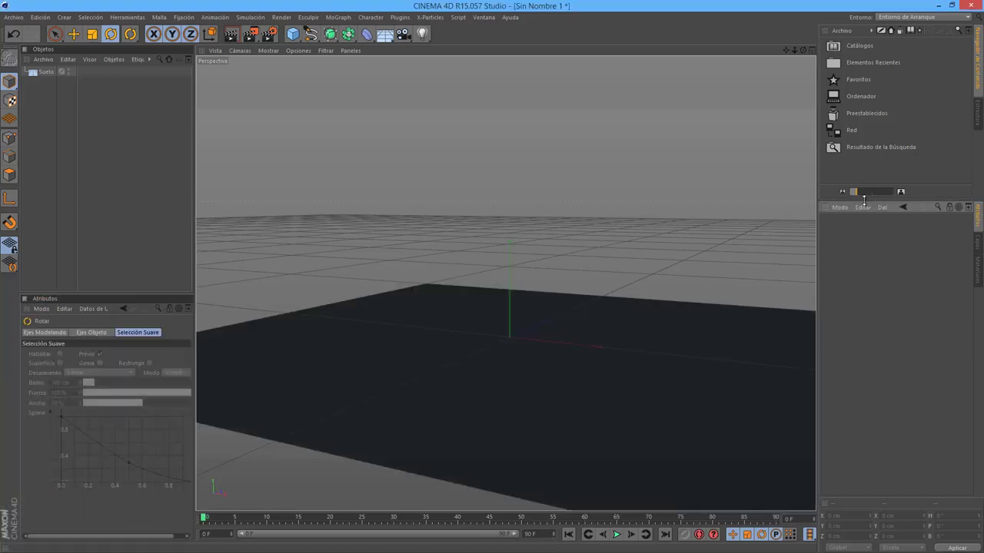
pyautogui.click(837, 209)
pyautogui.click(847, 401)
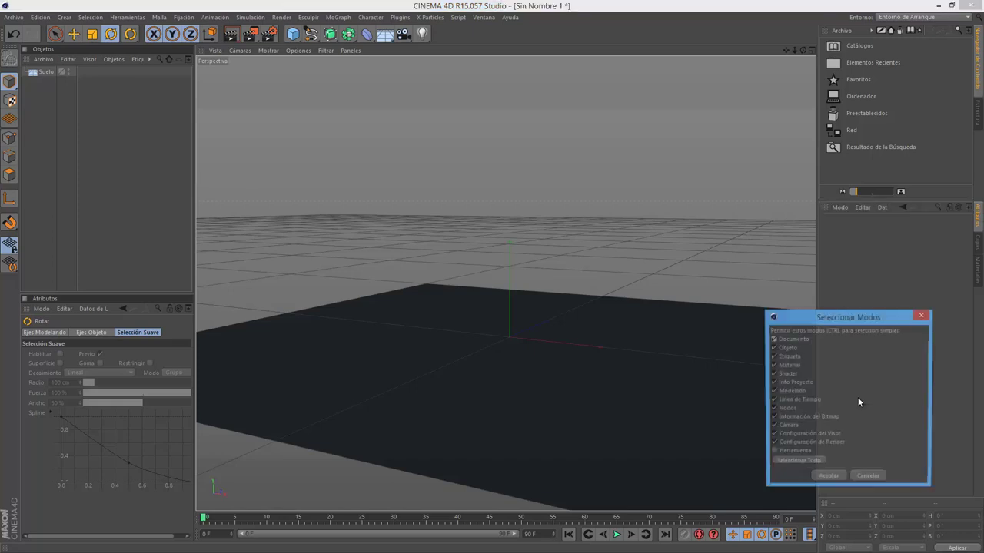
pyautogui.click(834, 479)
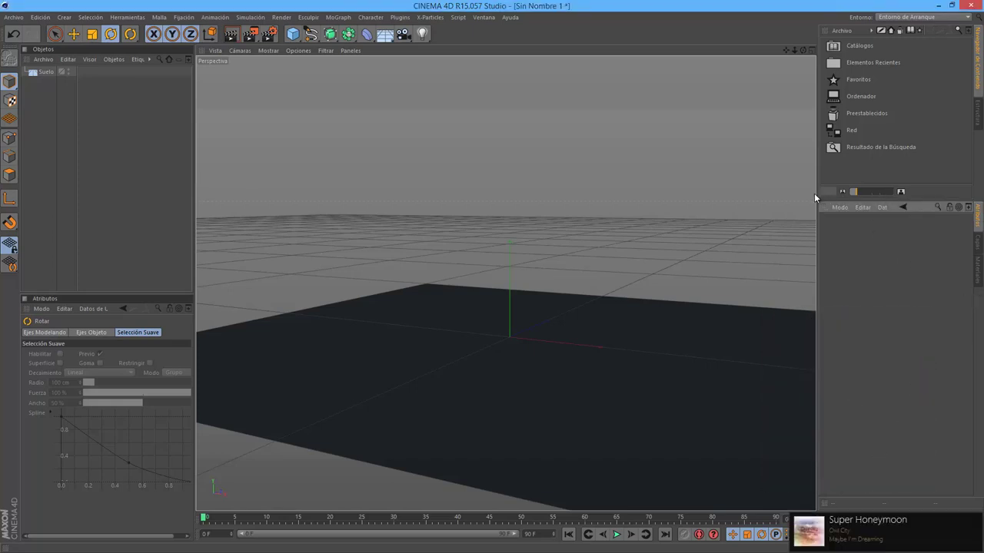
# Select the floor plane and add a test Sphere to the scene.
pyautogui.moveTo(816, 192); pyautogui.dragTo(806, 193)
pyautogui.press('9')
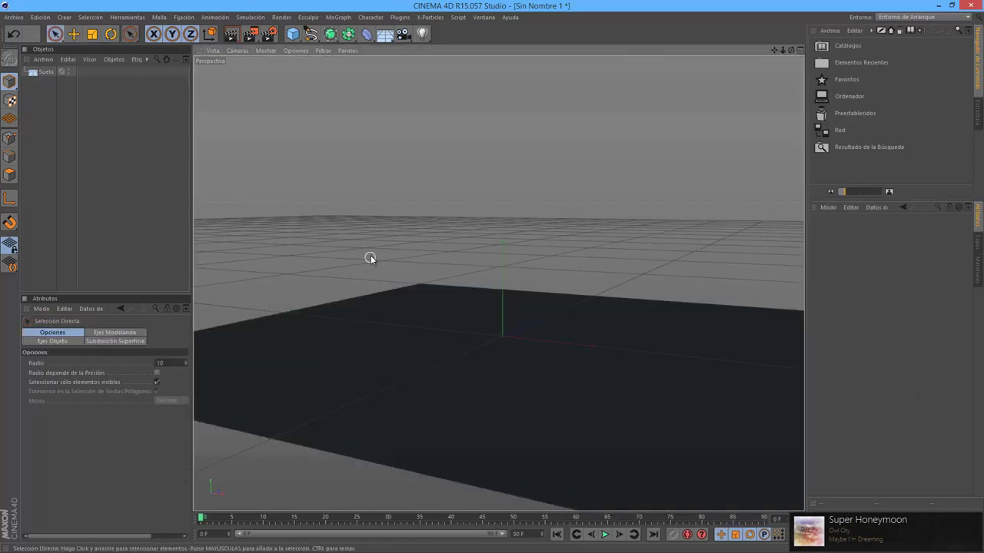
pyautogui.click(418, 323)
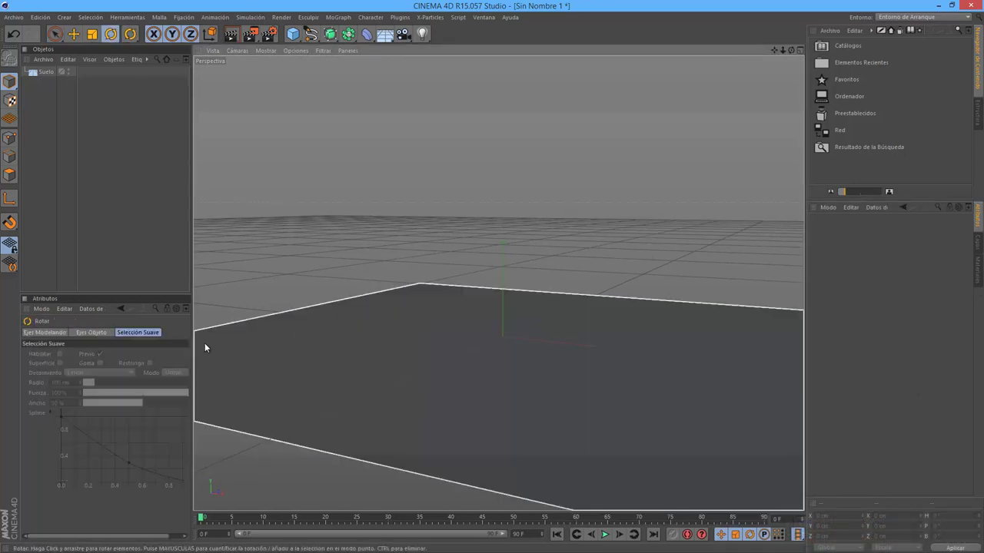
pyautogui.press('r')
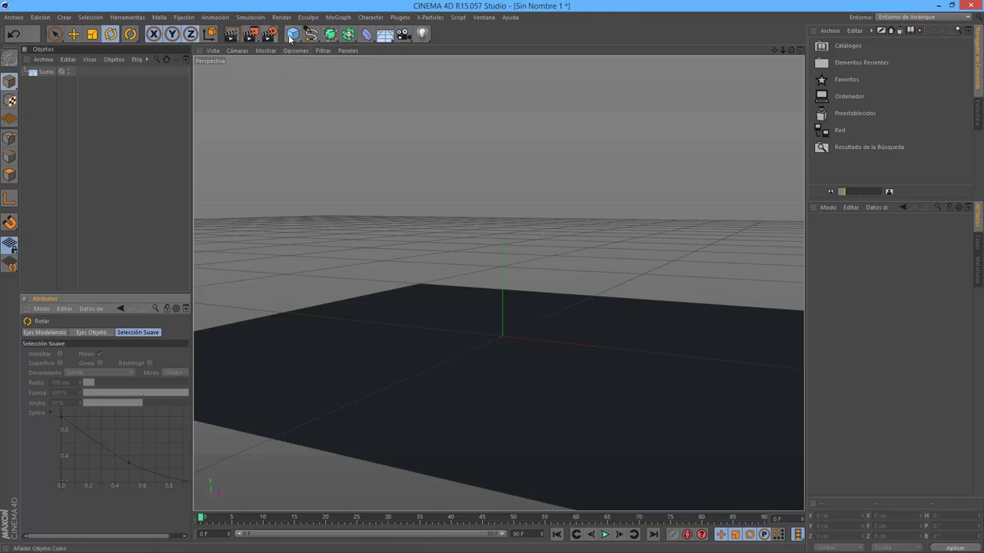
pyautogui.moveTo(292, 34); pyautogui.dragTo(584, 66)
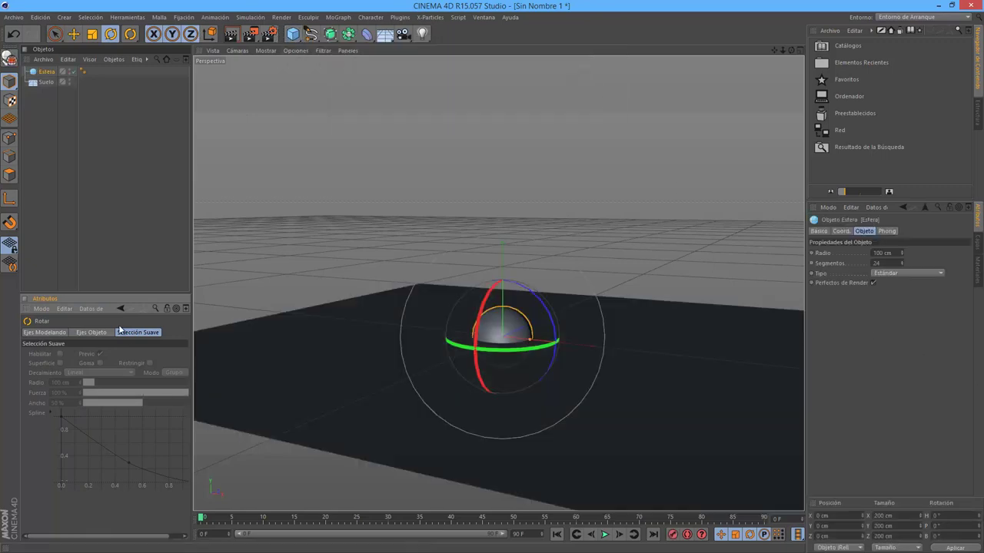
# Raise the sphere, narrow the viewport slightly, then delete the sphere and floor.
pyautogui.hotkey('ctrl', 'a')
pyautogui.press('space')
pyautogui.moveTo(498, 255); pyautogui.dragTo(507, 203)
pyautogui.press('r')
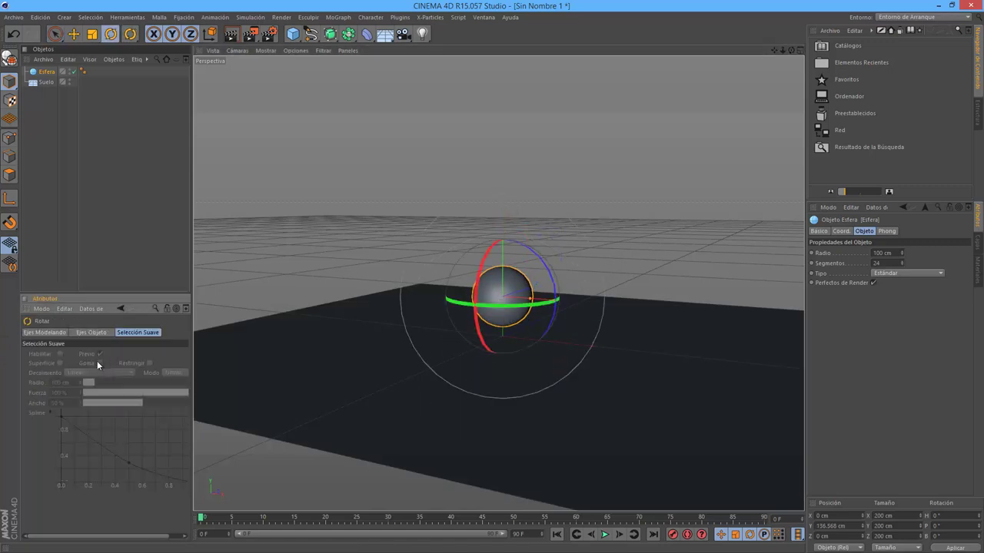
pyautogui.press('space')
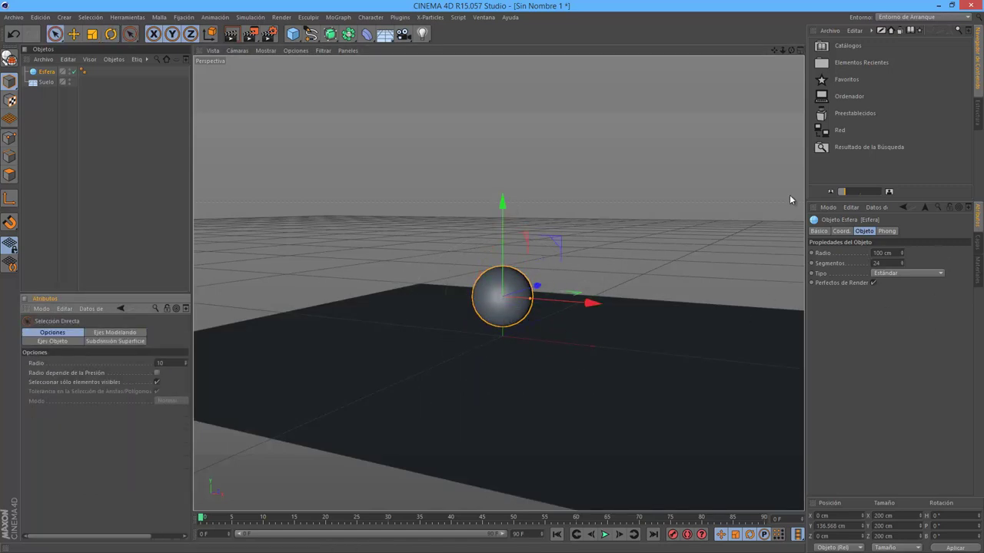
pyautogui.moveTo(805, 178); pyautogui.dragTo(787, 178)
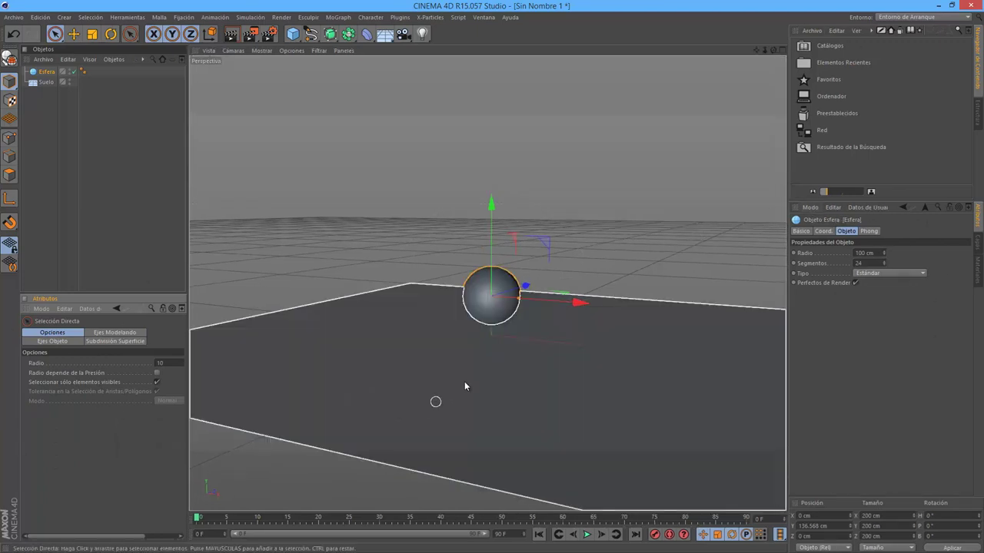
pyautogui.press('Delete')
pyautogui.press('Delete')
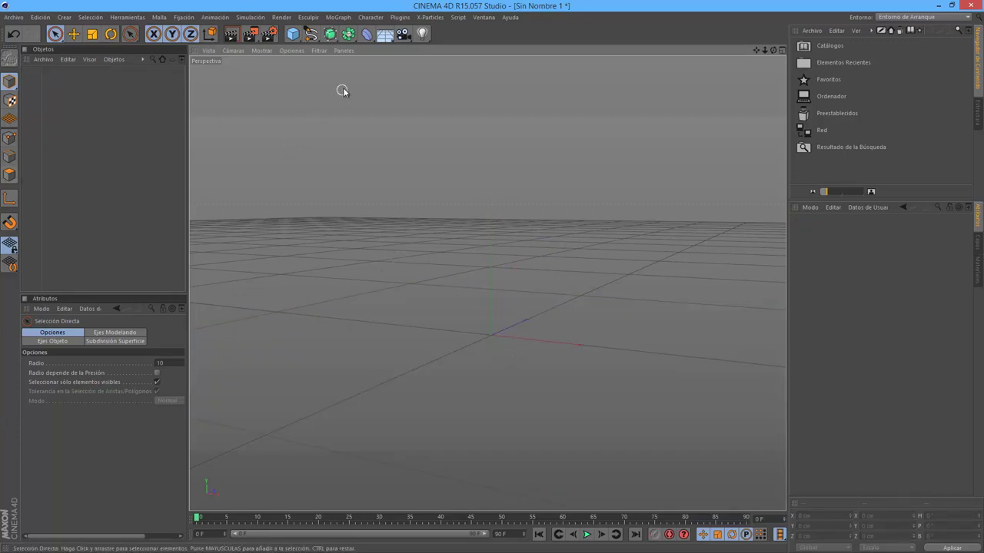
# Open the Personalizar Comandos window and scroll through the command list.
pyautogui.click(483, 17)
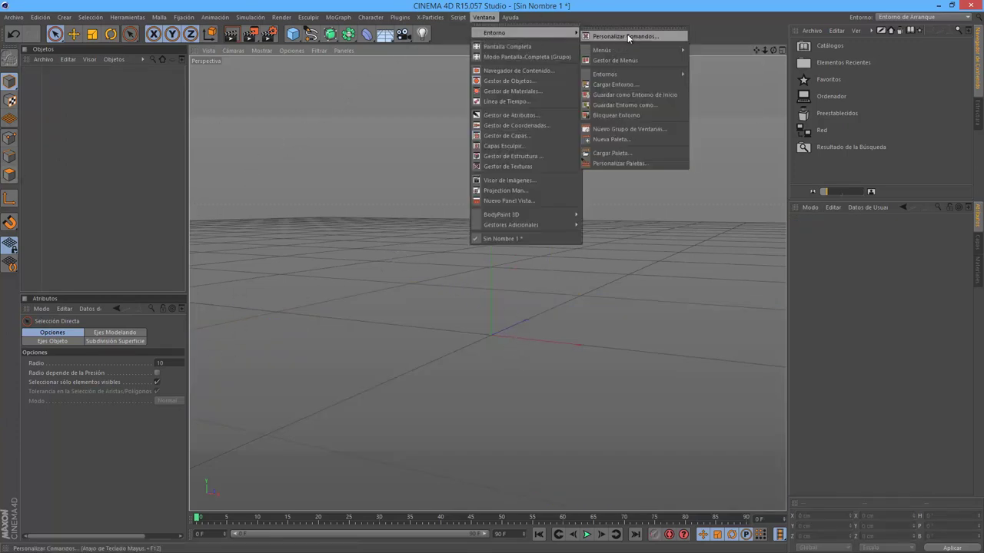
pyautogui.click(627, 34)
pyautogui.scroll(-3, 775, 259)
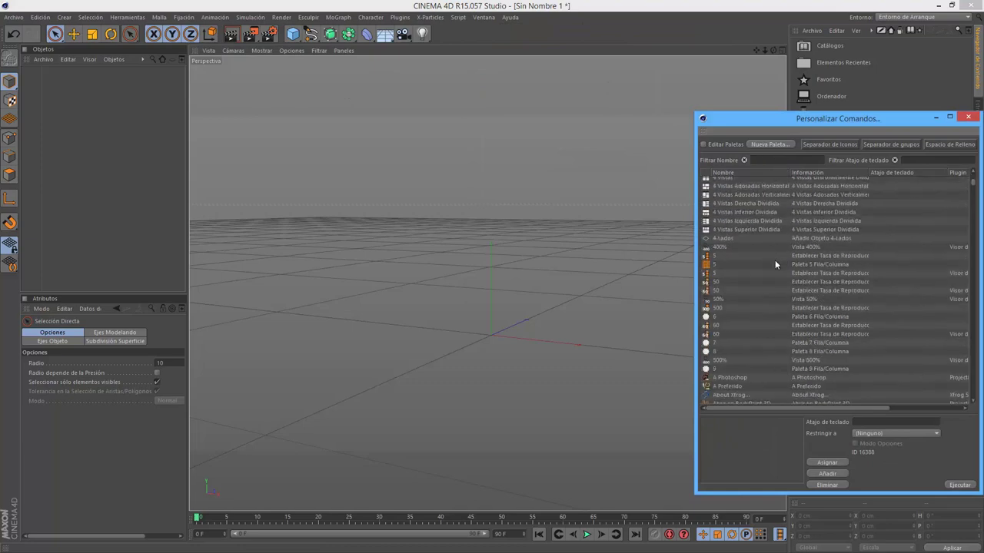
pyautogui.scroll(-3, 775, 259)
pyautogui.scroll(-3, 772, 259)
pyautogui.scroll(-3, 770, 262)
pyautogui.scroll(-3, 770, 262)
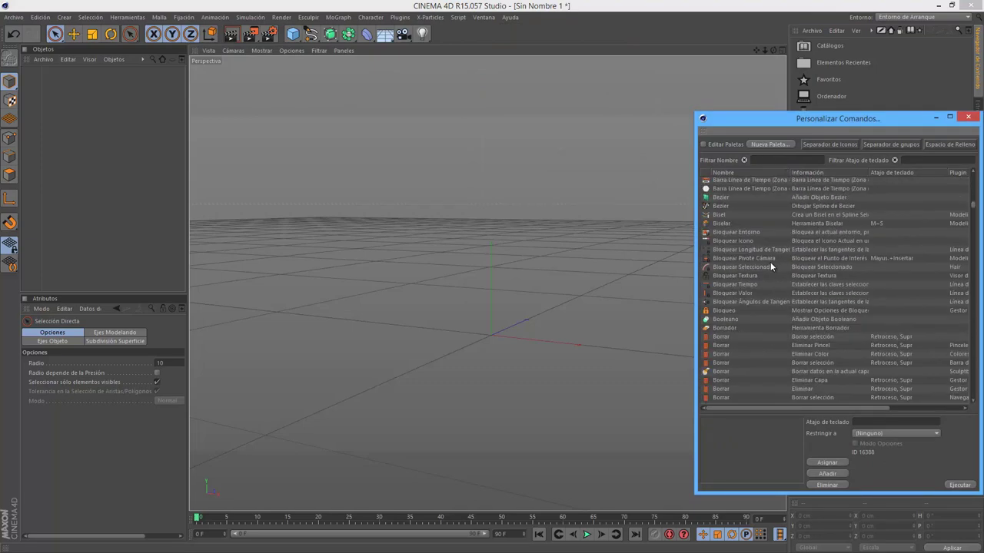
pyautogui.scroll(-3, 770, 262)
pyautogui.scroll(-3, 793, 261)
pyautogui.scroll(-5, 868, 229)
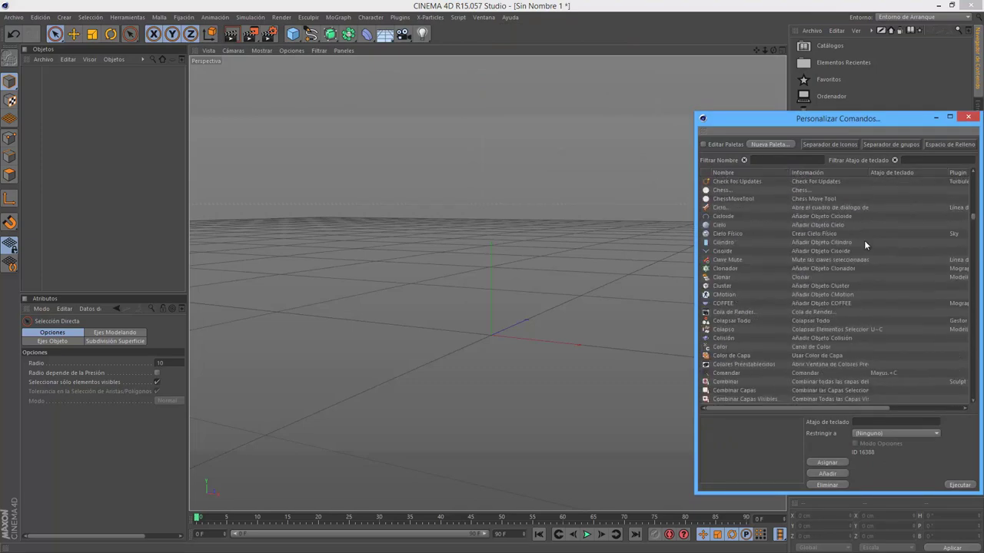
pyautogui.scroll(-5, 864, 240)
# Tear the Plugins menu off as a floating palette, close it, and reopen Plugins.
pyautogui.click(396, 19)
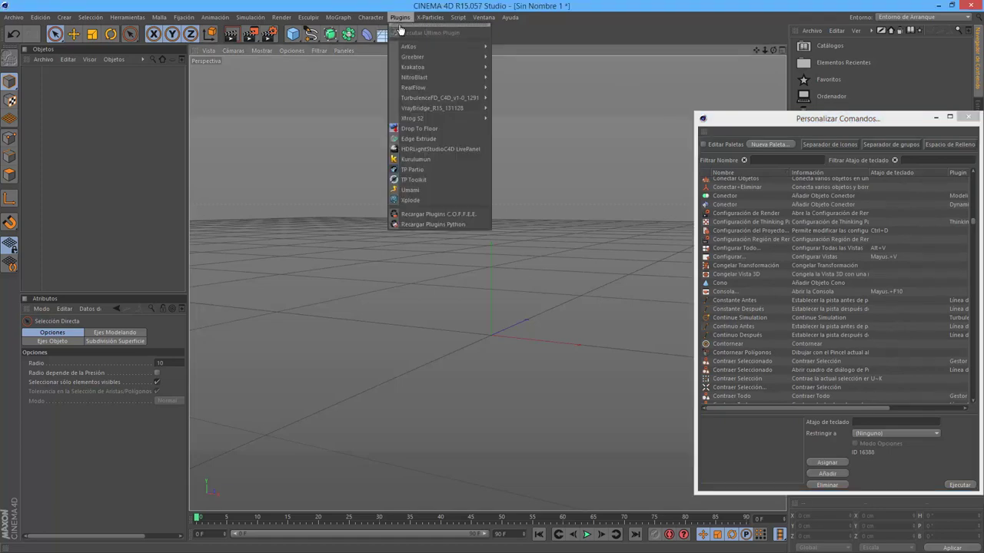
pyautogui.click(423, 19)
pyautogui.click(398, 17)
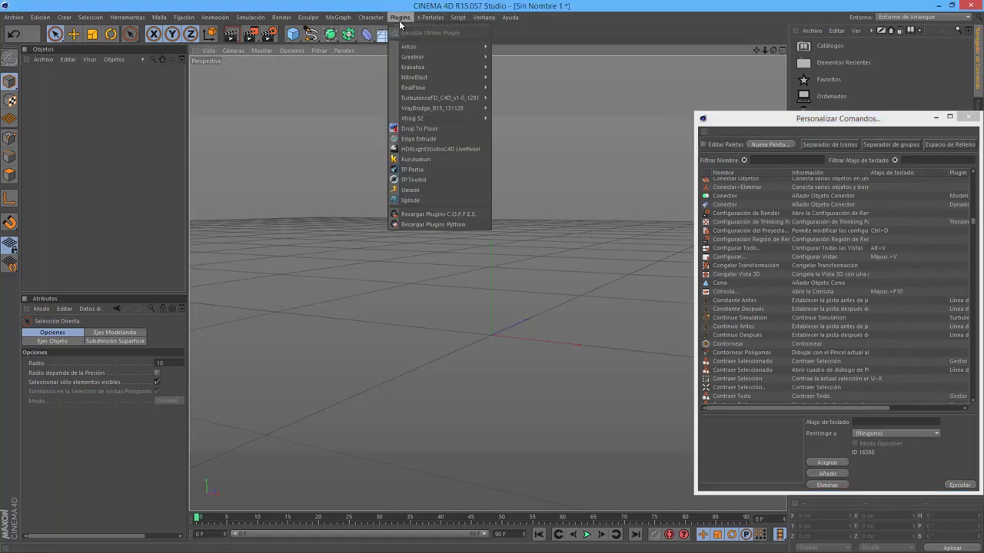
pyautogui.click(405, 27)
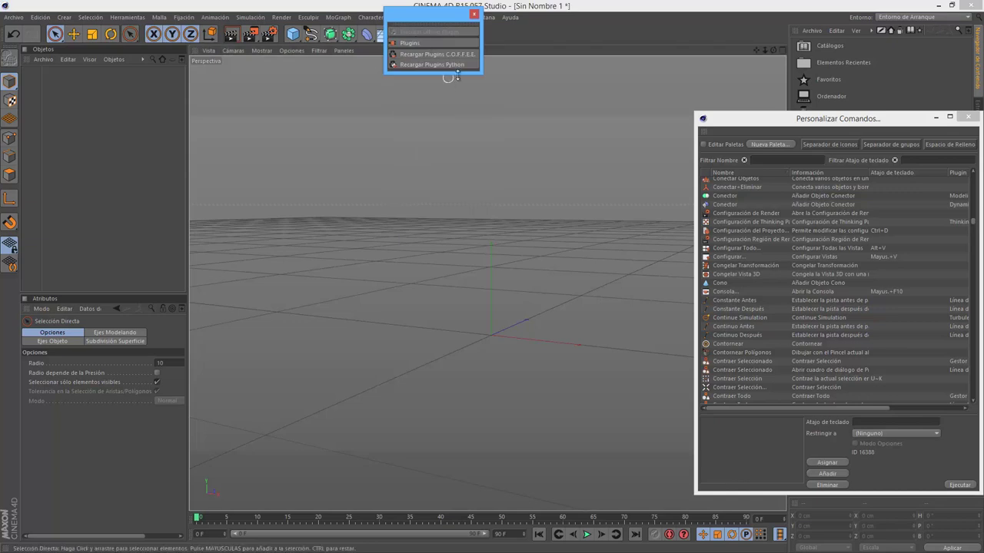
pyautogui.click(472, 14)
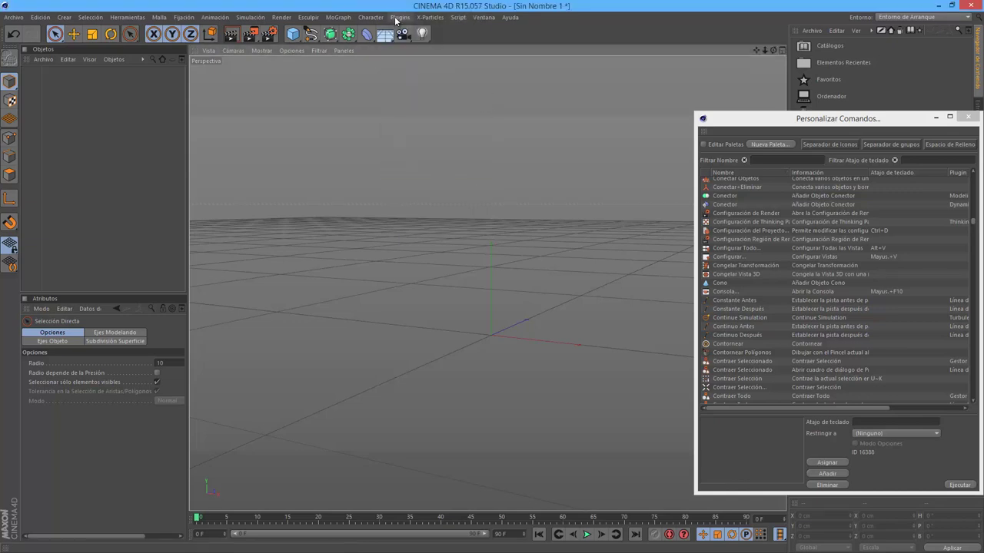
pyautogui.click(399, 17)
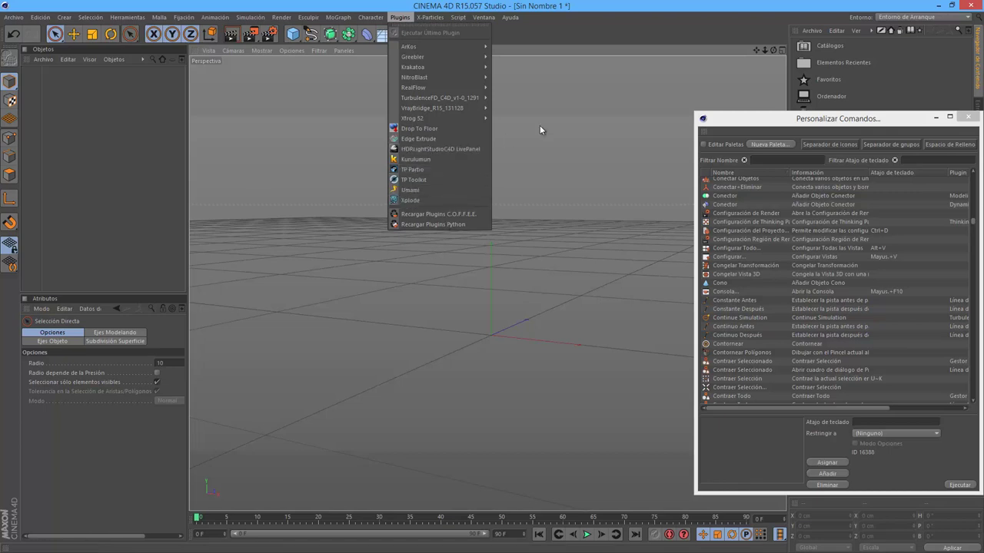
# Close the Plugins menu, browse the main menus, and close Personalizar Comandos with Shift+F12.
pyautogui.click(538, 162)
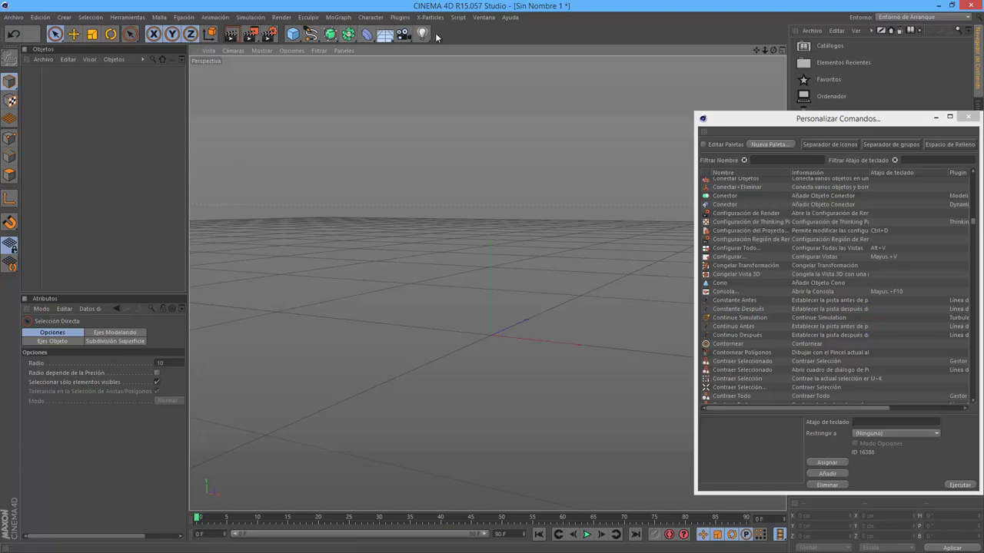
pyautogui.click(308, 17)
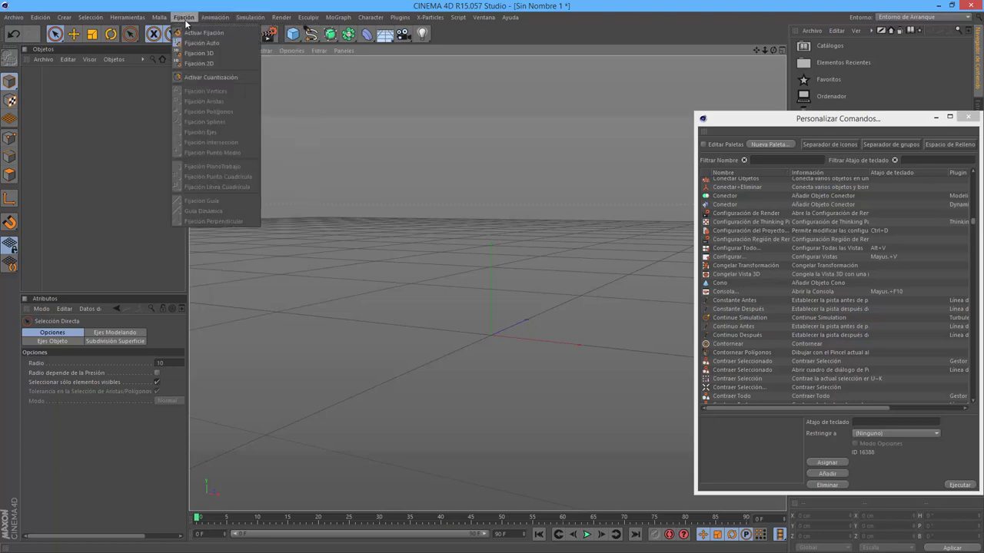
pyautogui.click(136, 191)
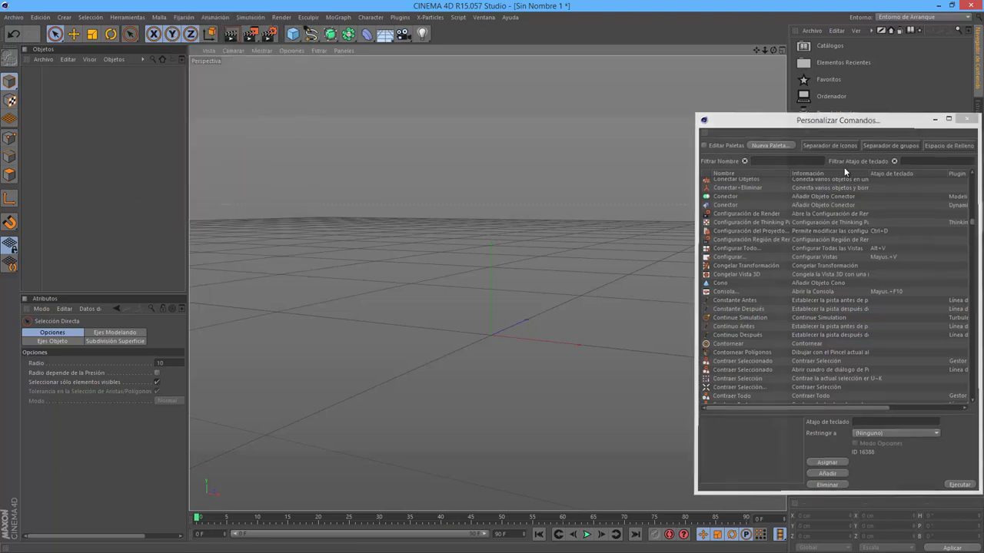
pyautogui.hotkey('shift', 'F12')
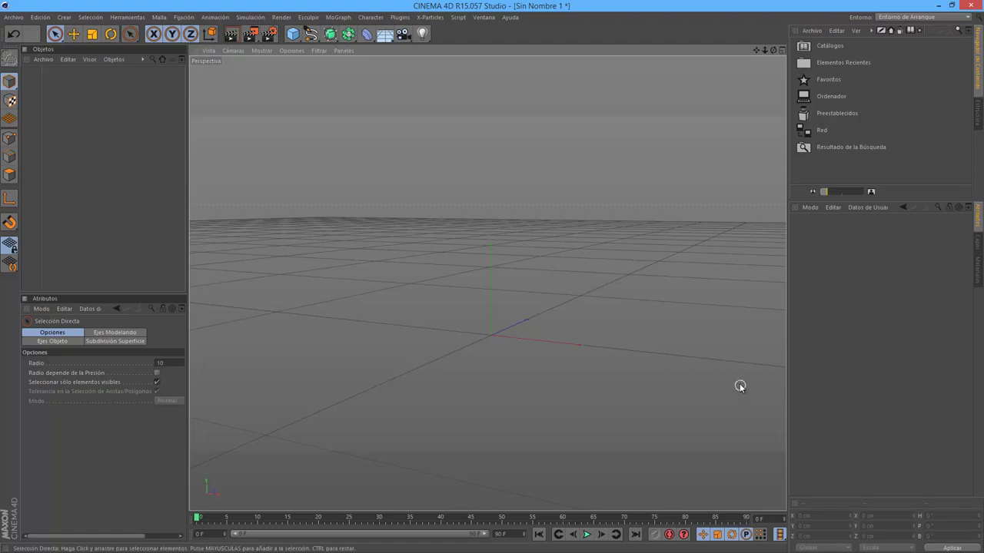
# Switch to the Entorno de Arranque (Usuario) layout and check the NitroBlast and Attributes tabs.
pyautogui.click(918, 17)
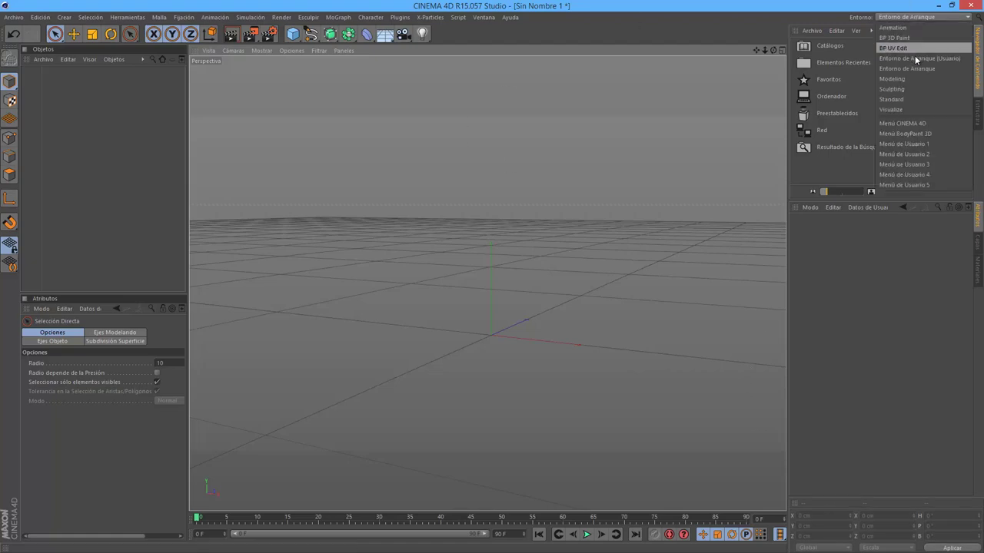
pyautogui.click(915, 57)
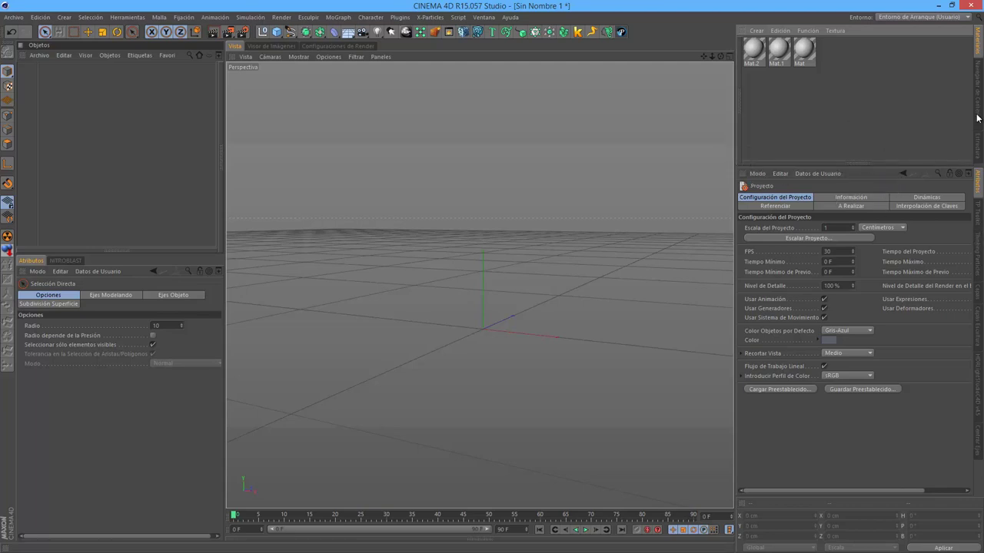
pyautogui.click(67, 260)
pyautogui.click(30, 260)
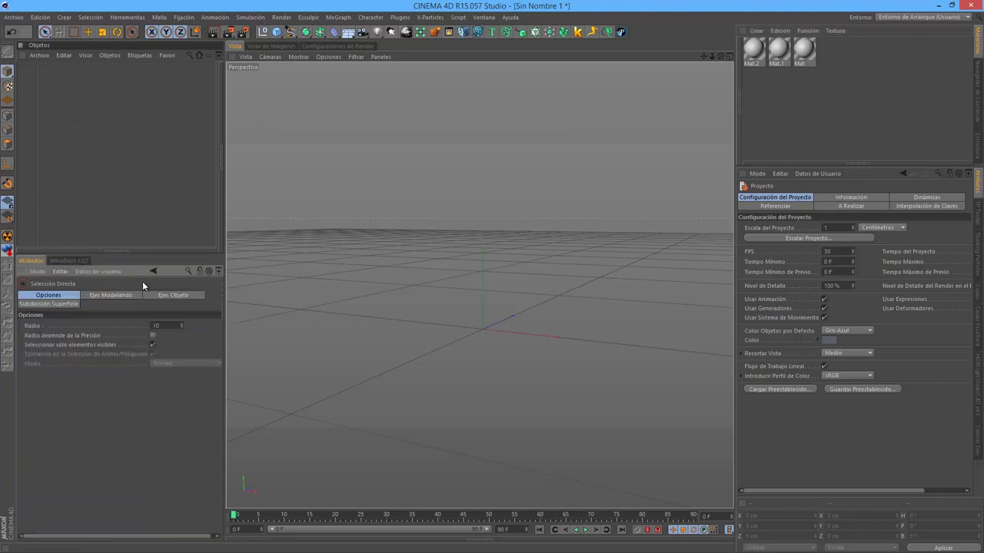